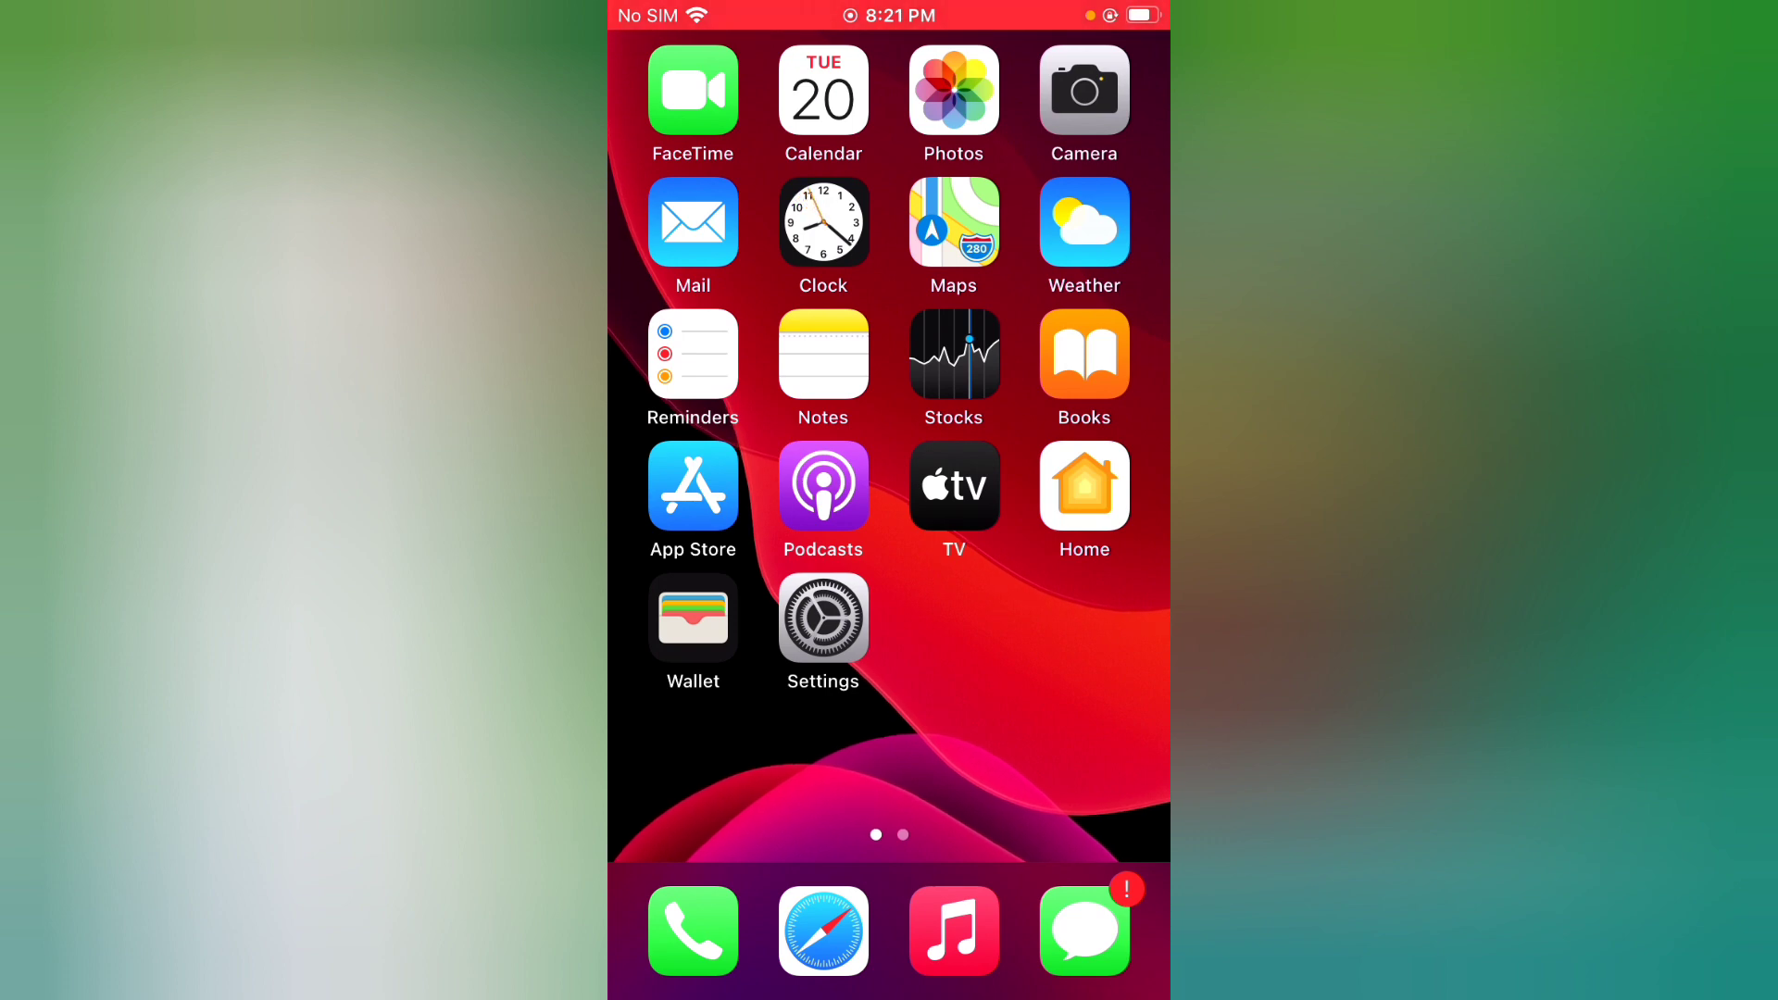
Load betaprofiles.com in Safari, trimming the autocompleted address before going.
left_click(823, 931)
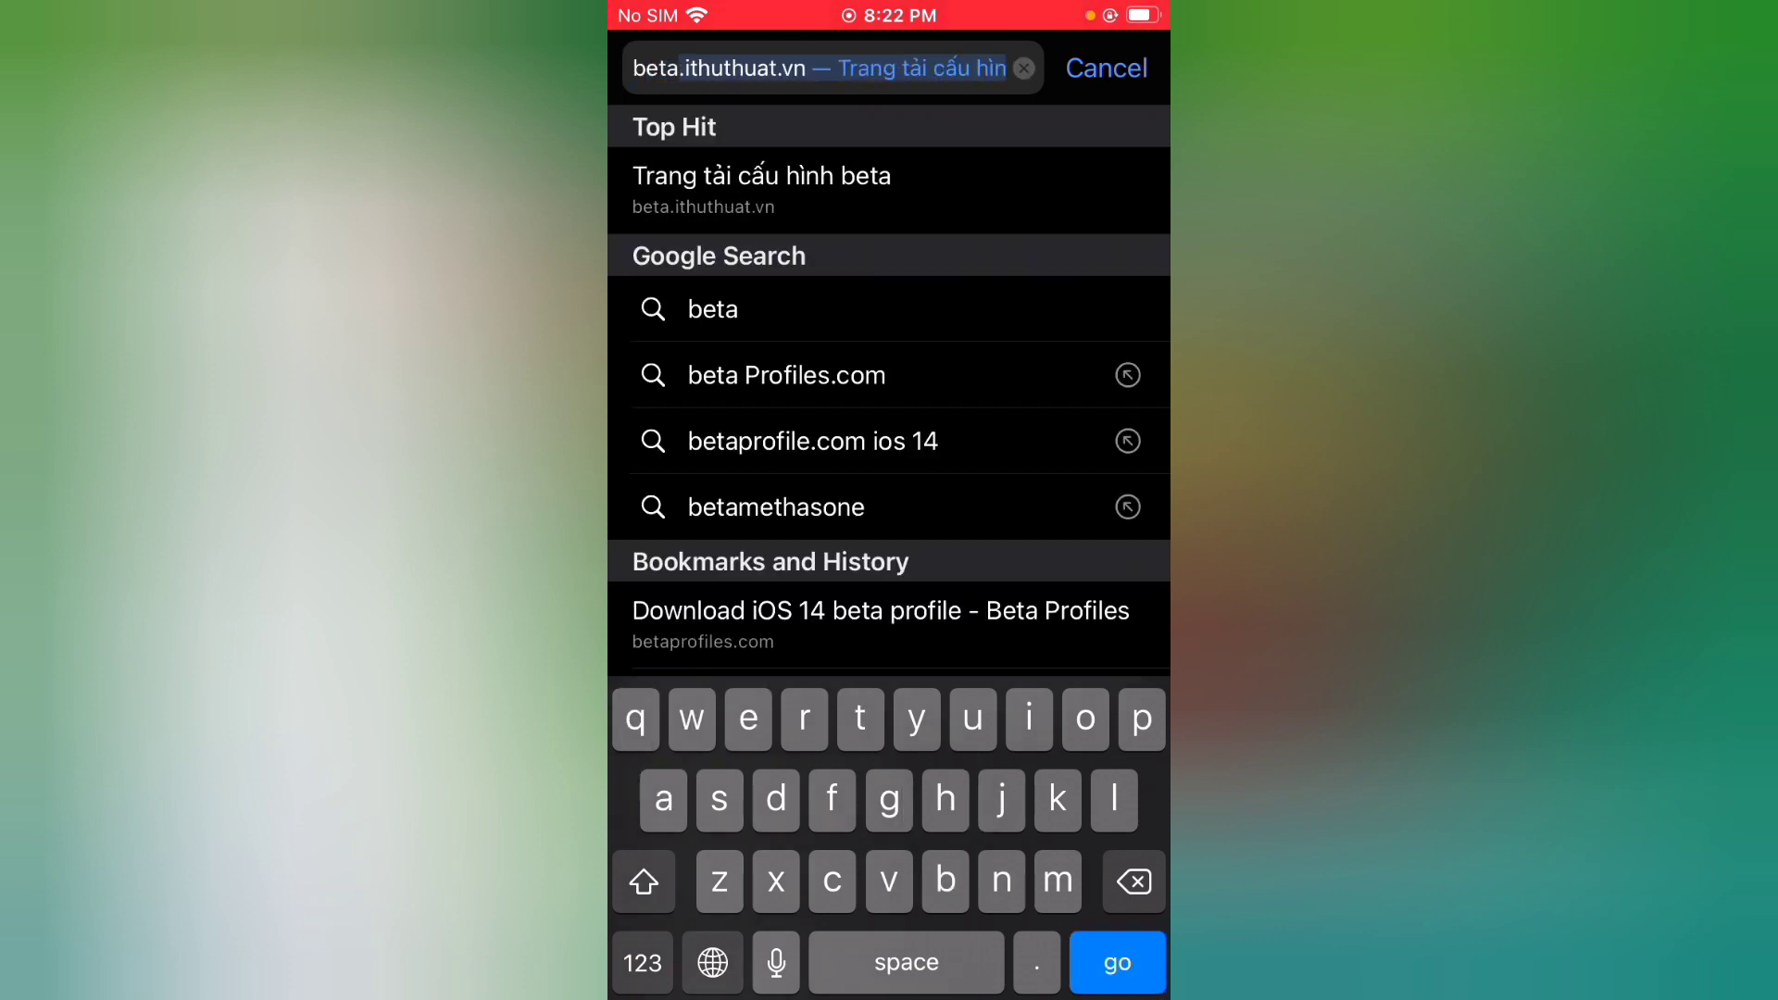
type("pro")
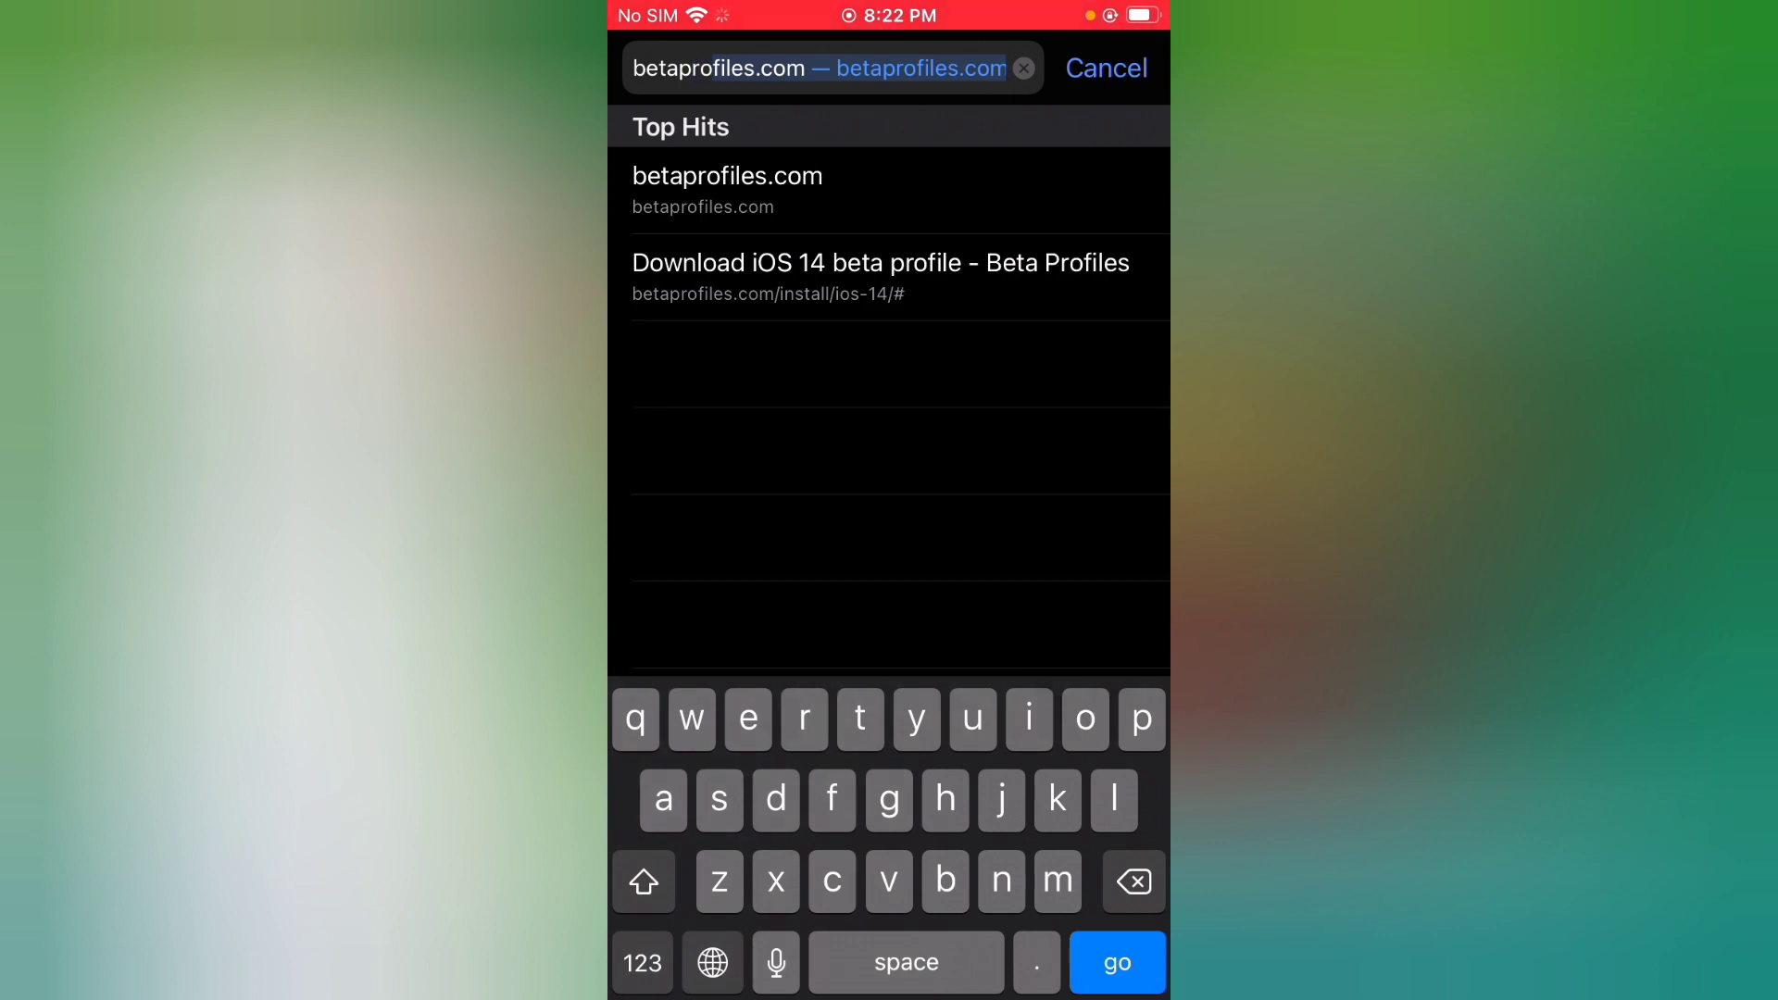
type("fil")
type("es.")
key("BackSpace")
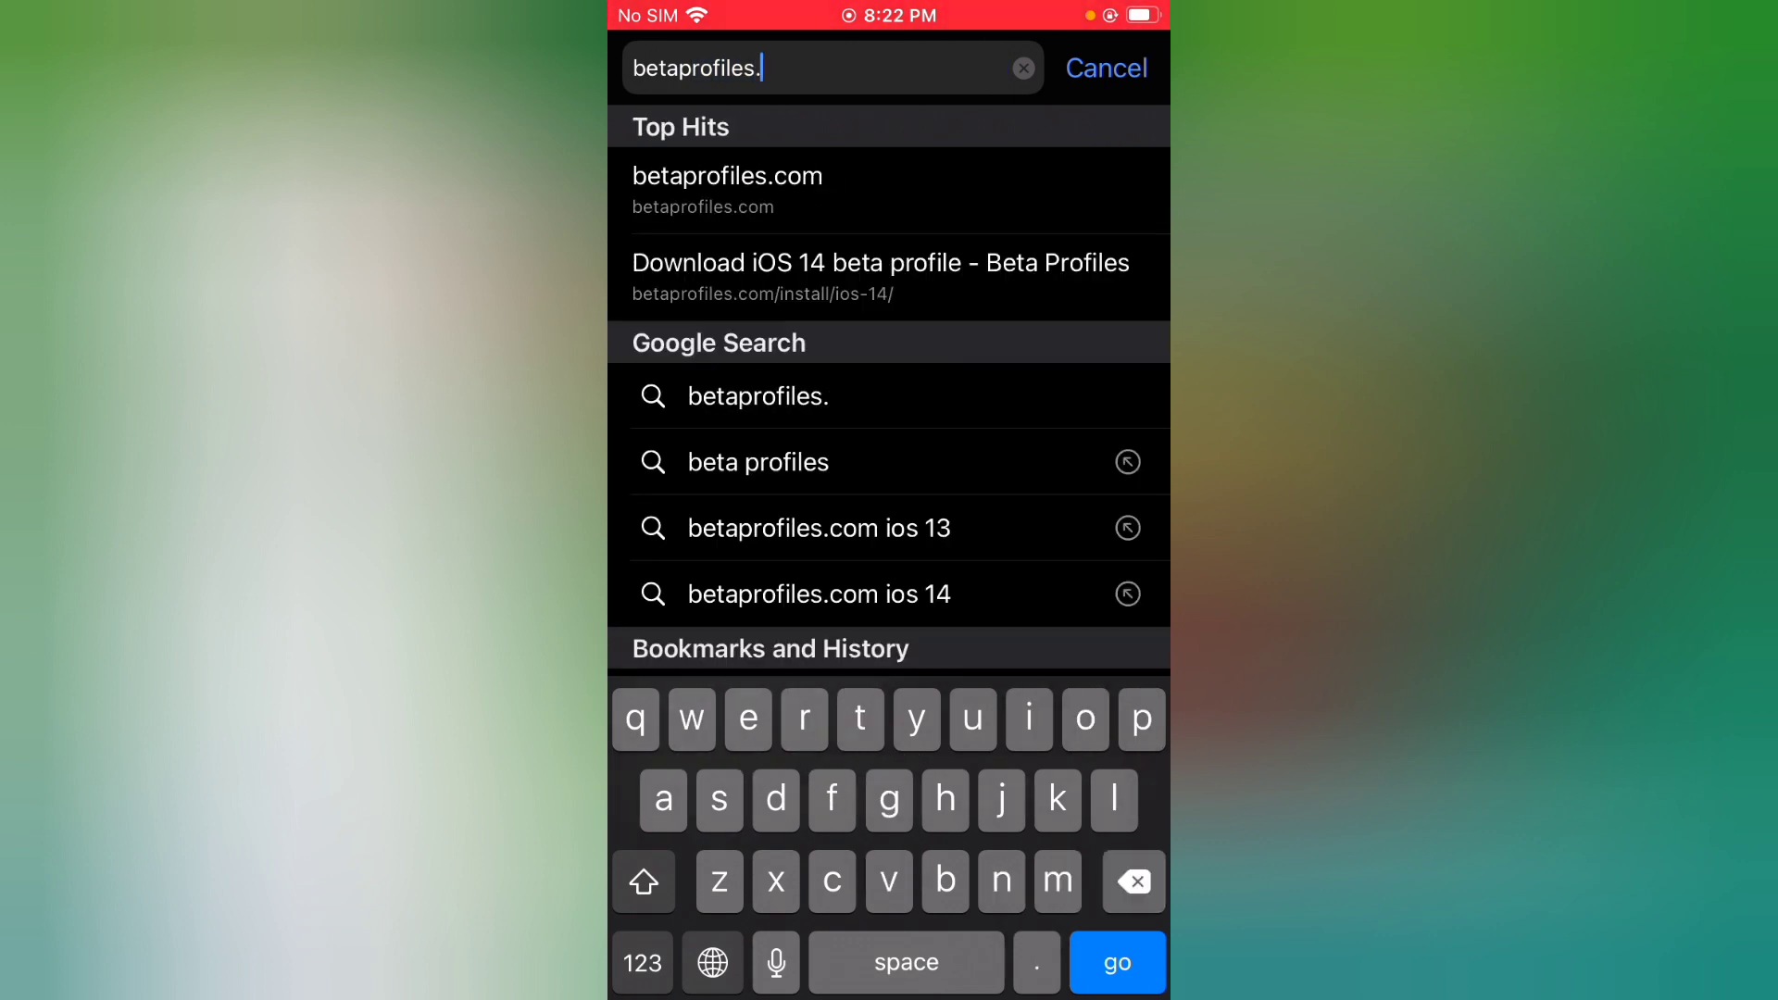
type("com")
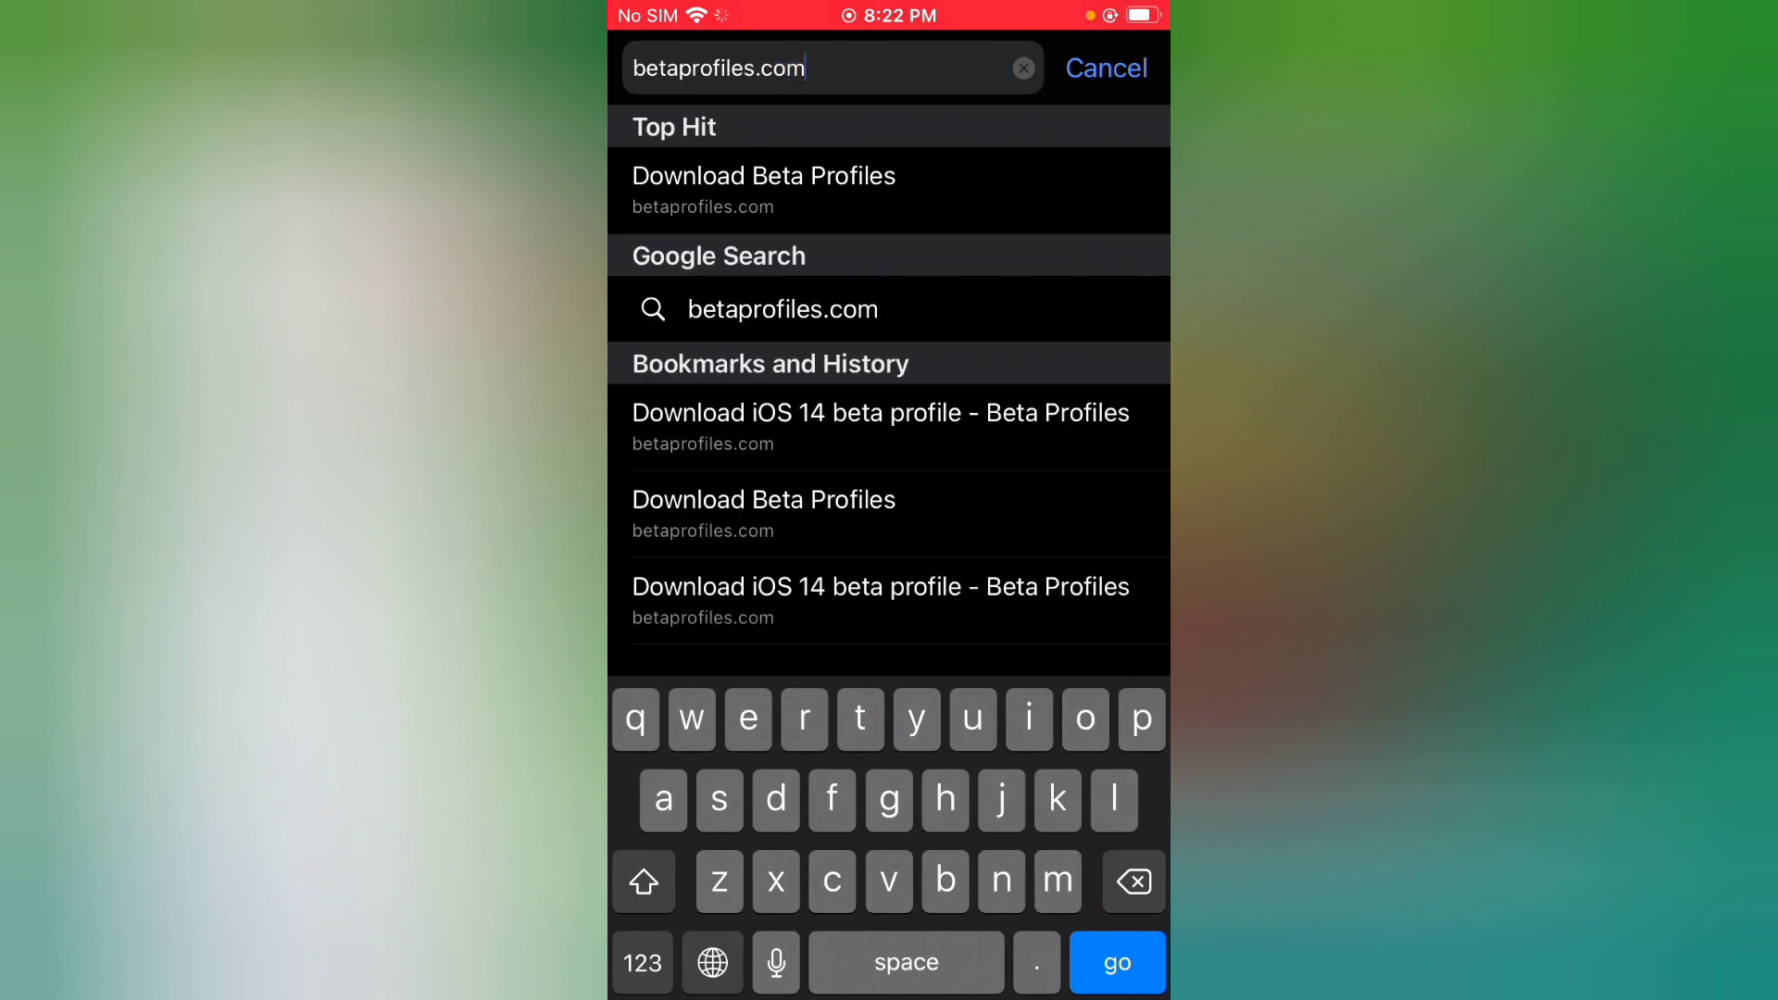
key("Return")
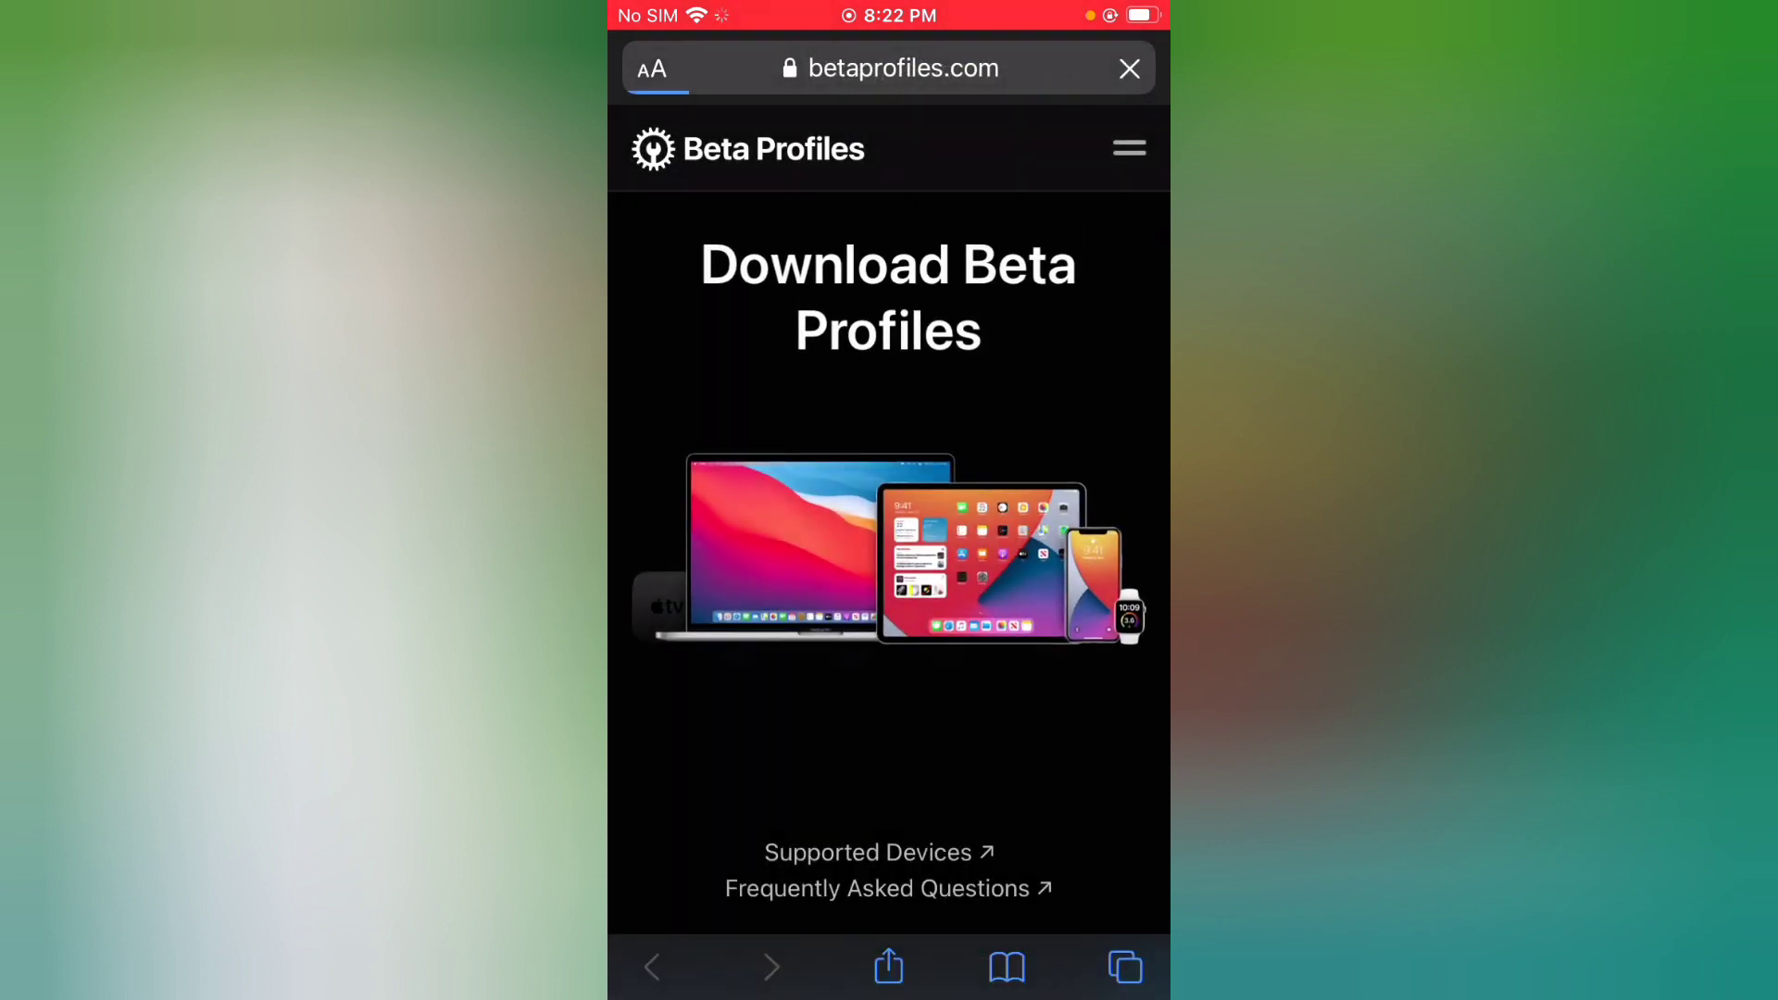
scroll(889, 555, "down", 5)
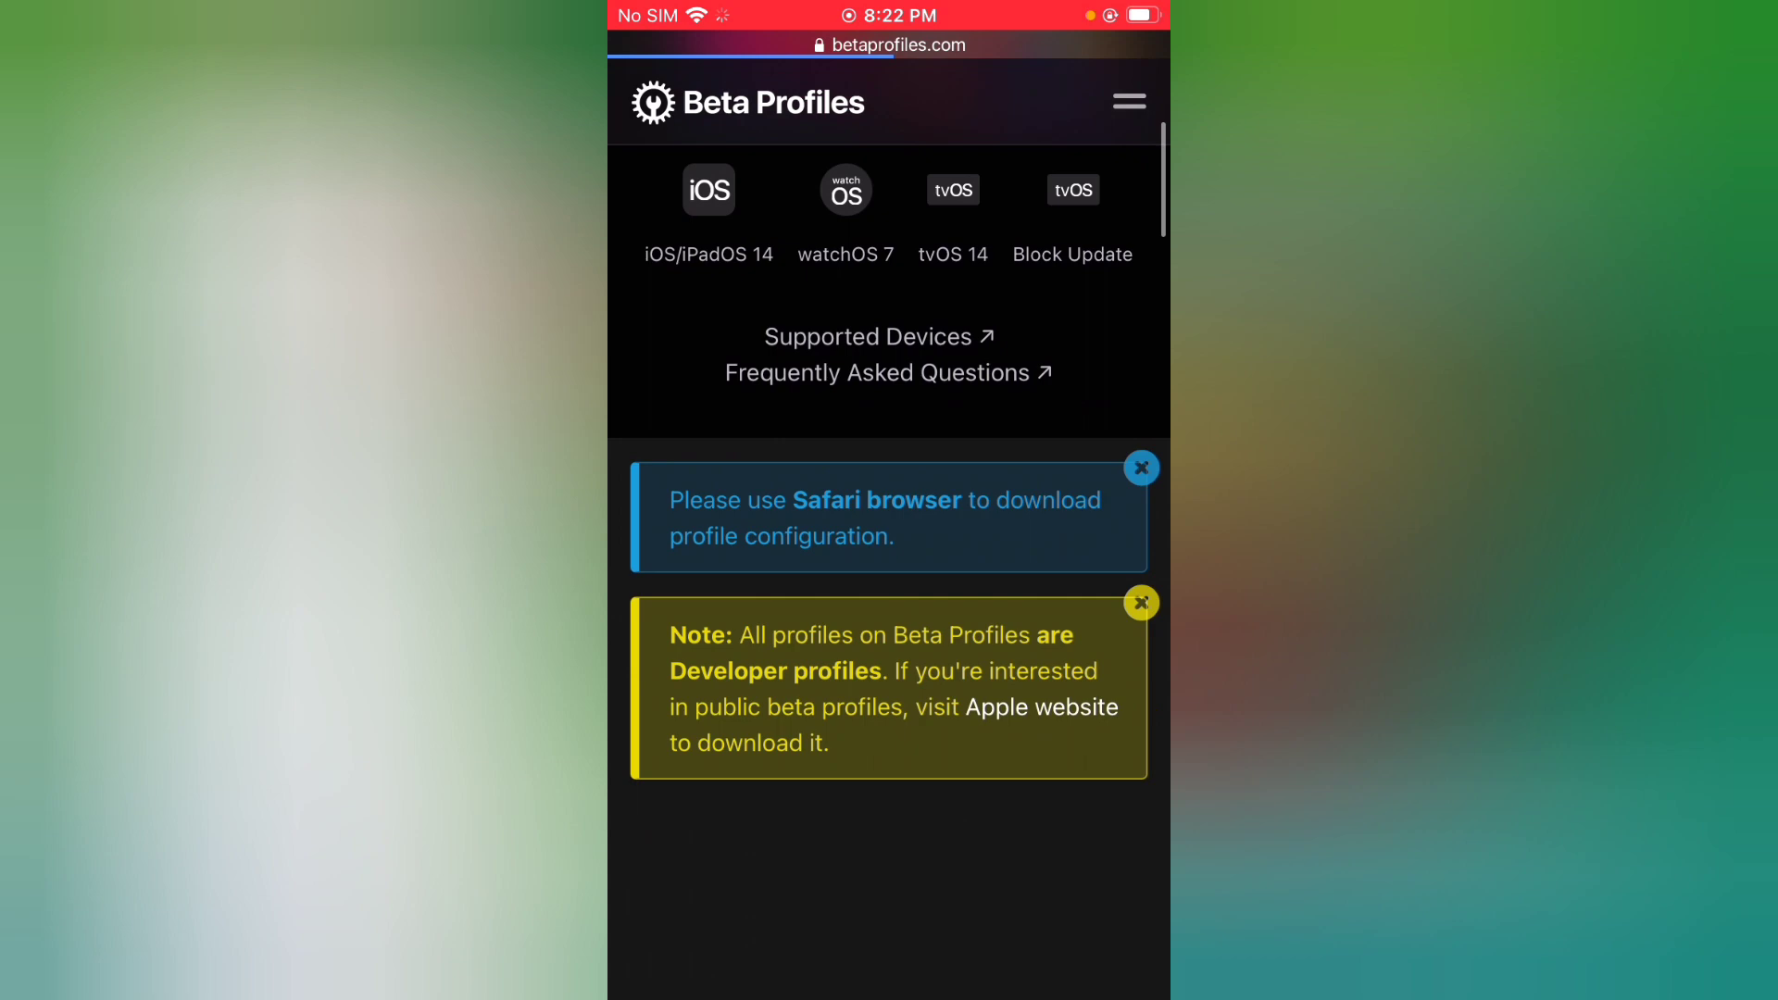
scroll(889, 555, "down", 4)
scroll(890, 555, "up", 1)
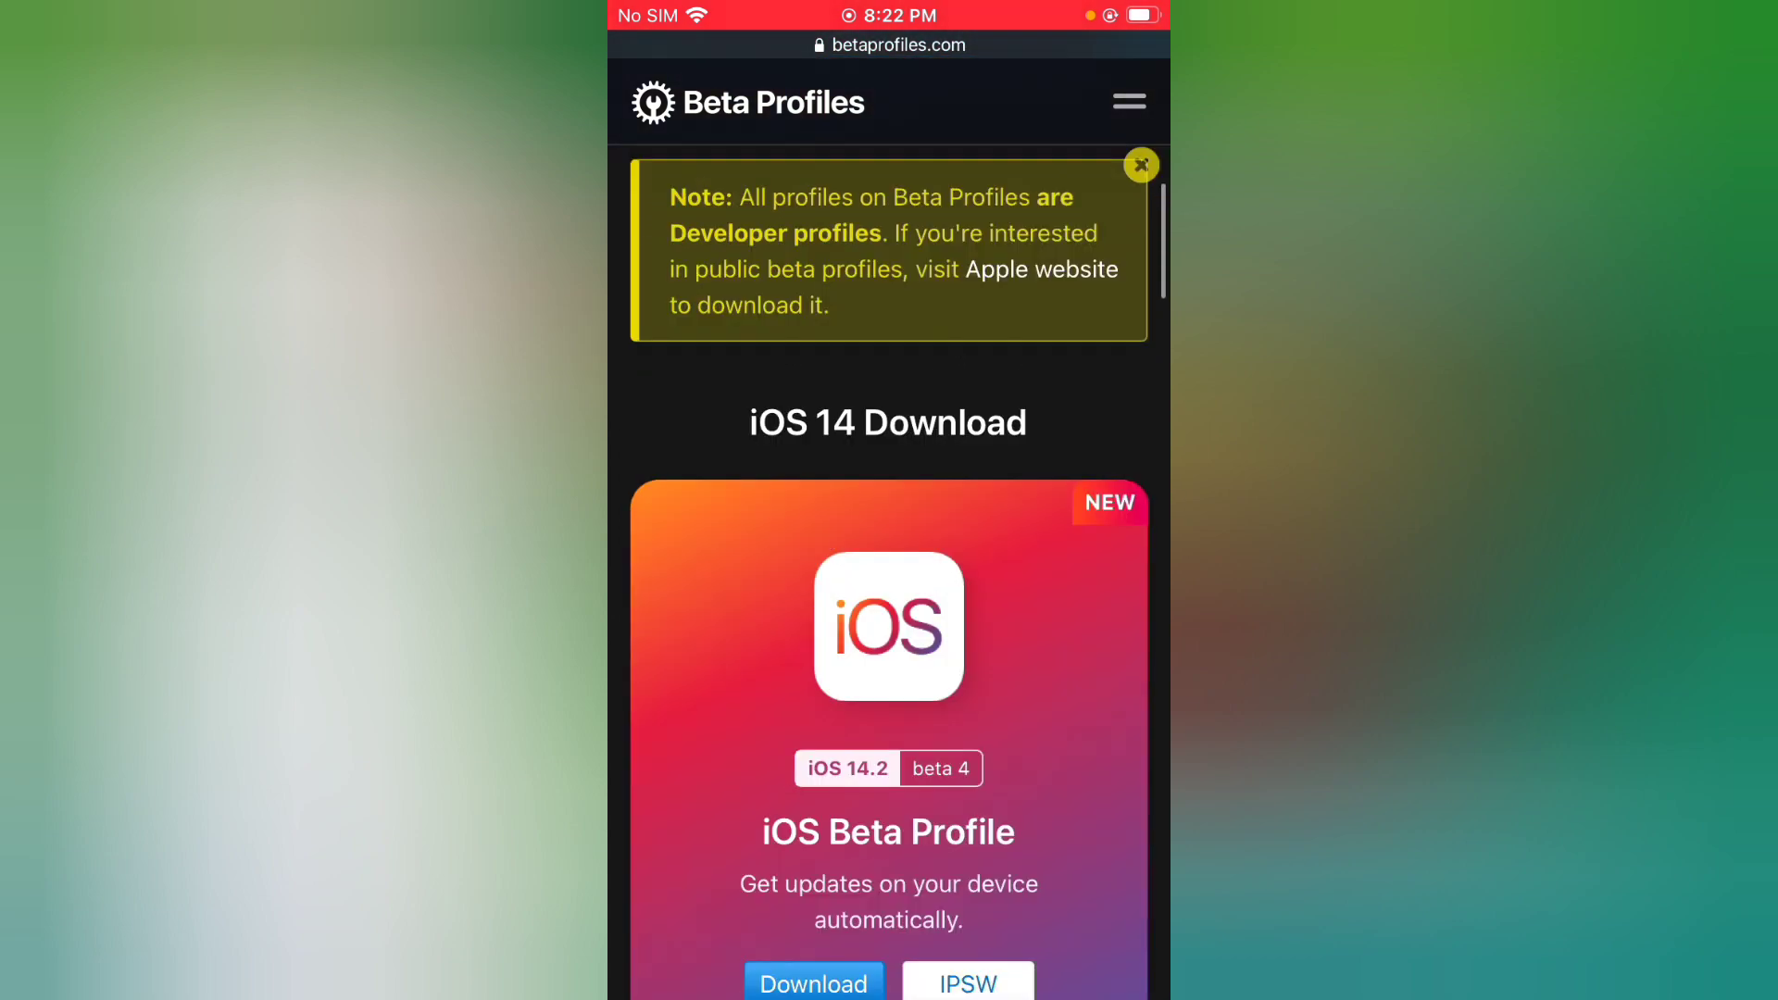
scroll(889, 556, "up", 3)
scroll(890, 557, "down", 2)
scroll(889, 556, "down", 3)
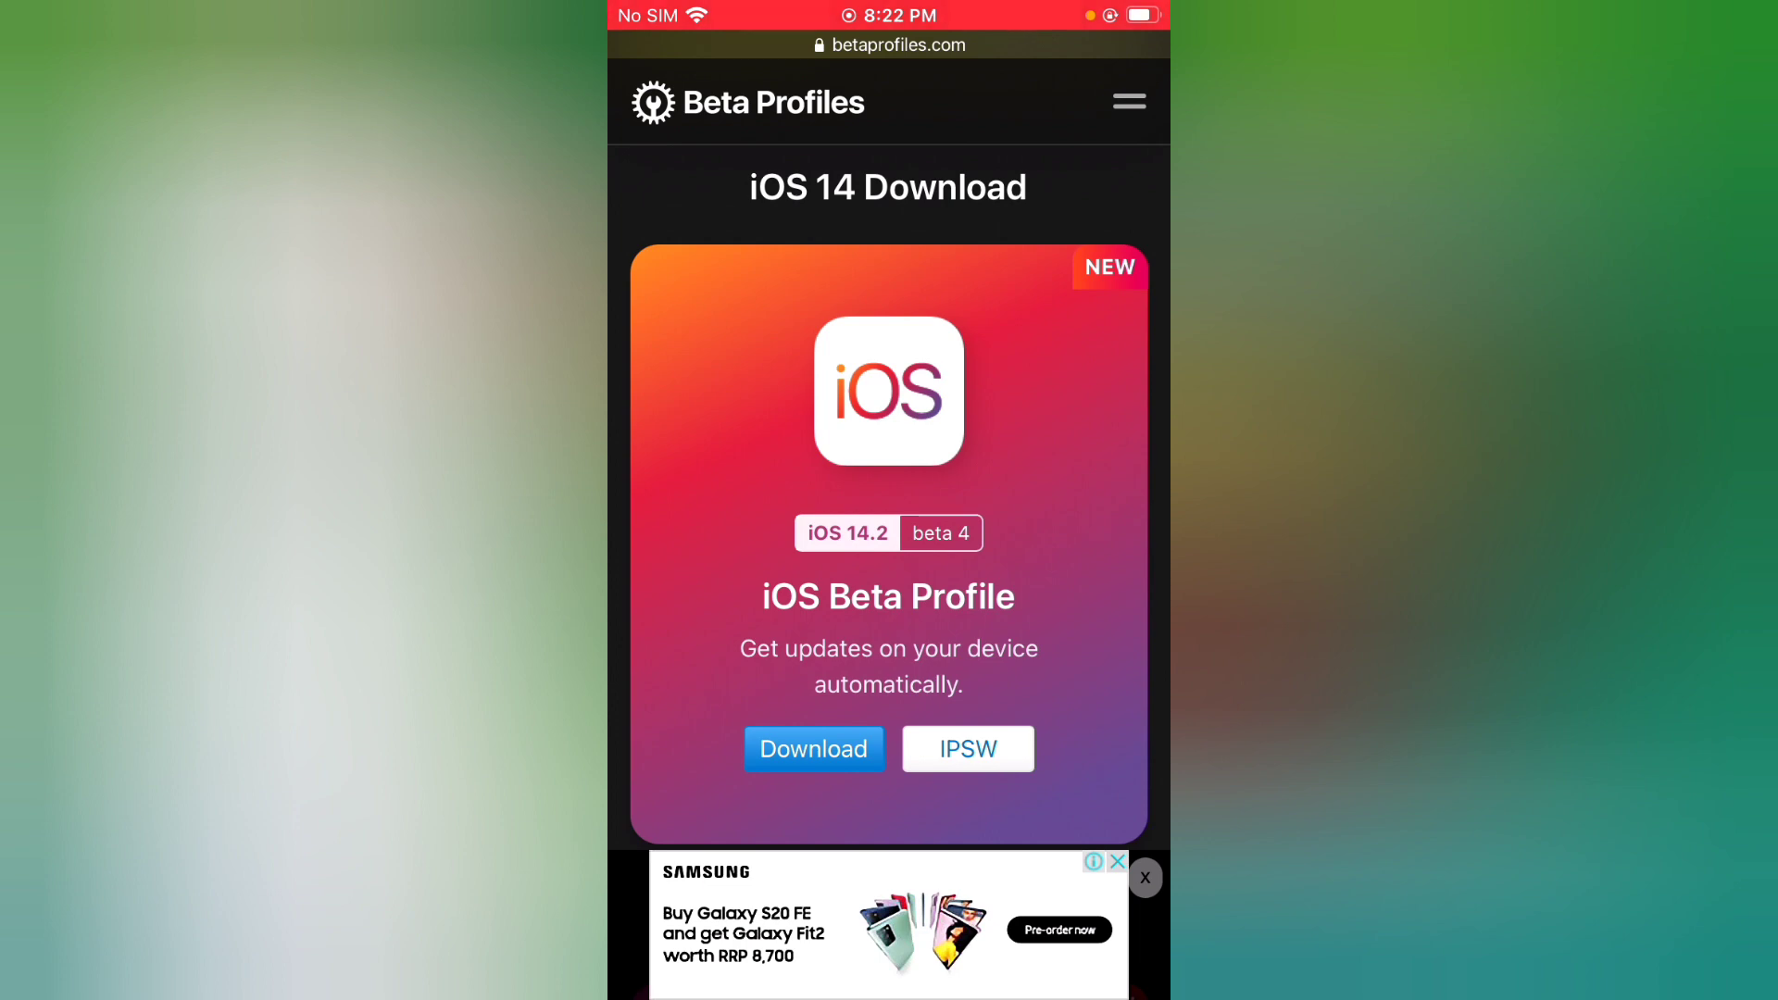
Start the download of the iOS 14.2 beta profile from the iOS 14 card.
left_click(813, 749)
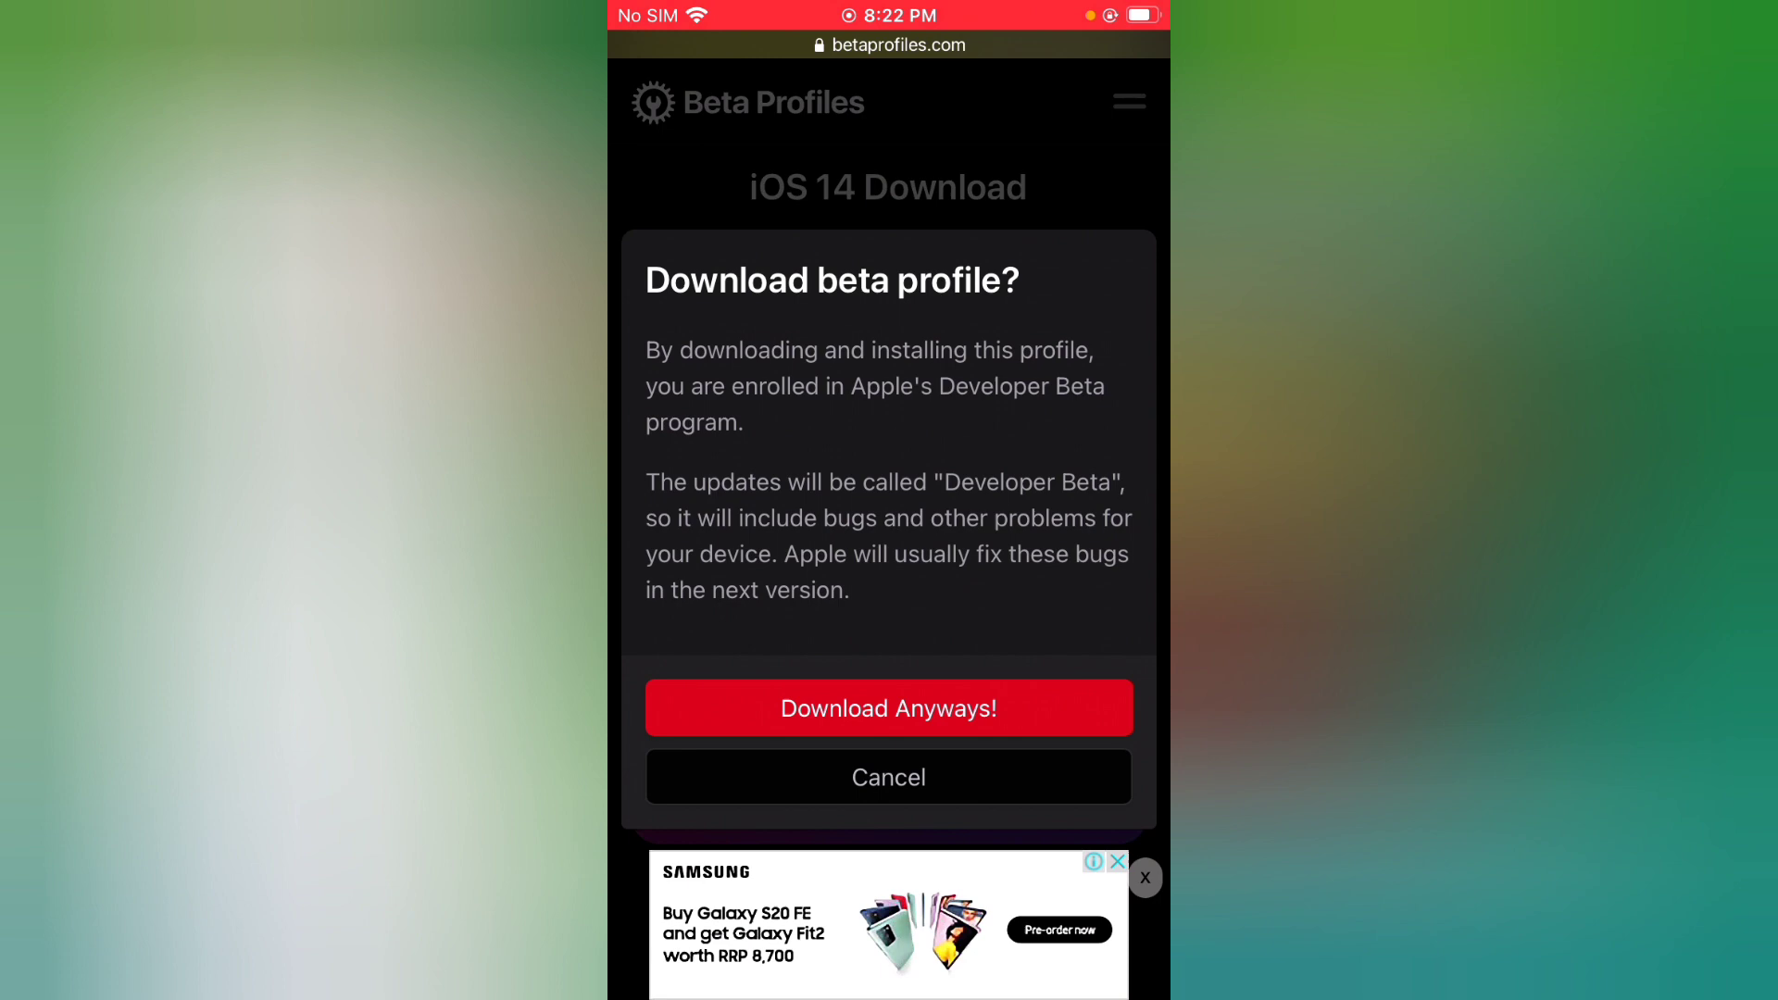
Accept the Download Anyways warning, allow the configuration profile, dismiss the notice and go Home.
left_click(888, 709)
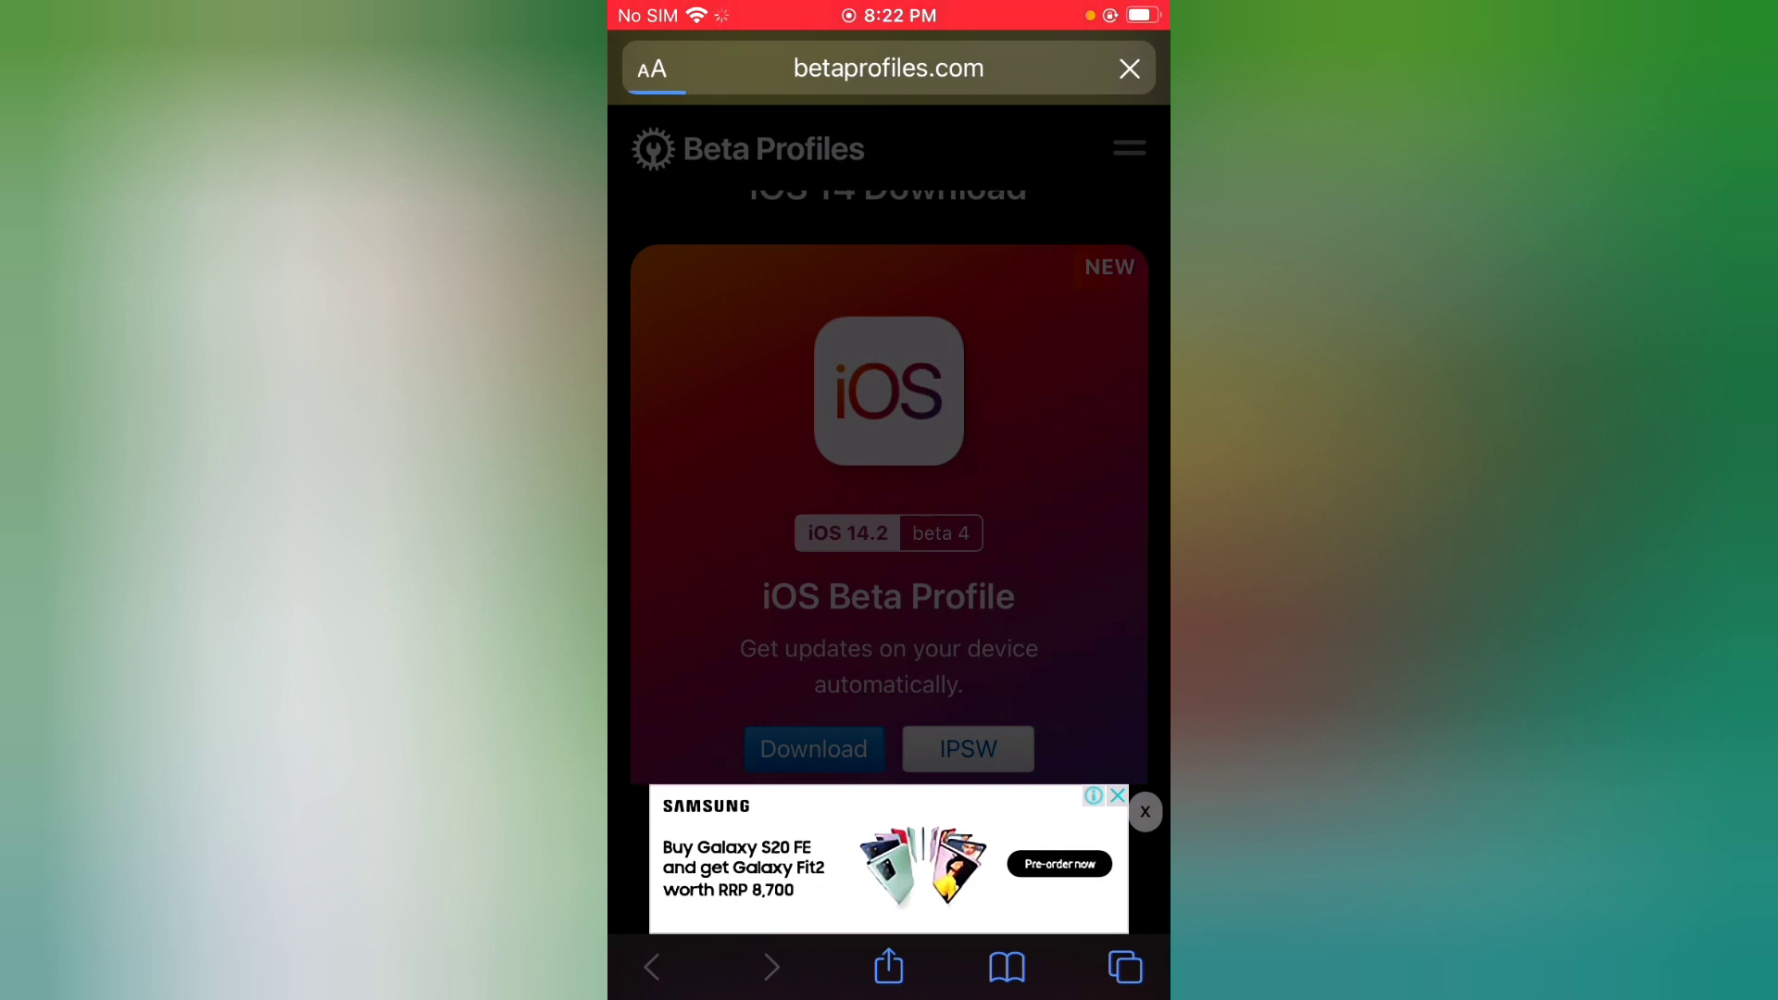
left_click(815, 746)
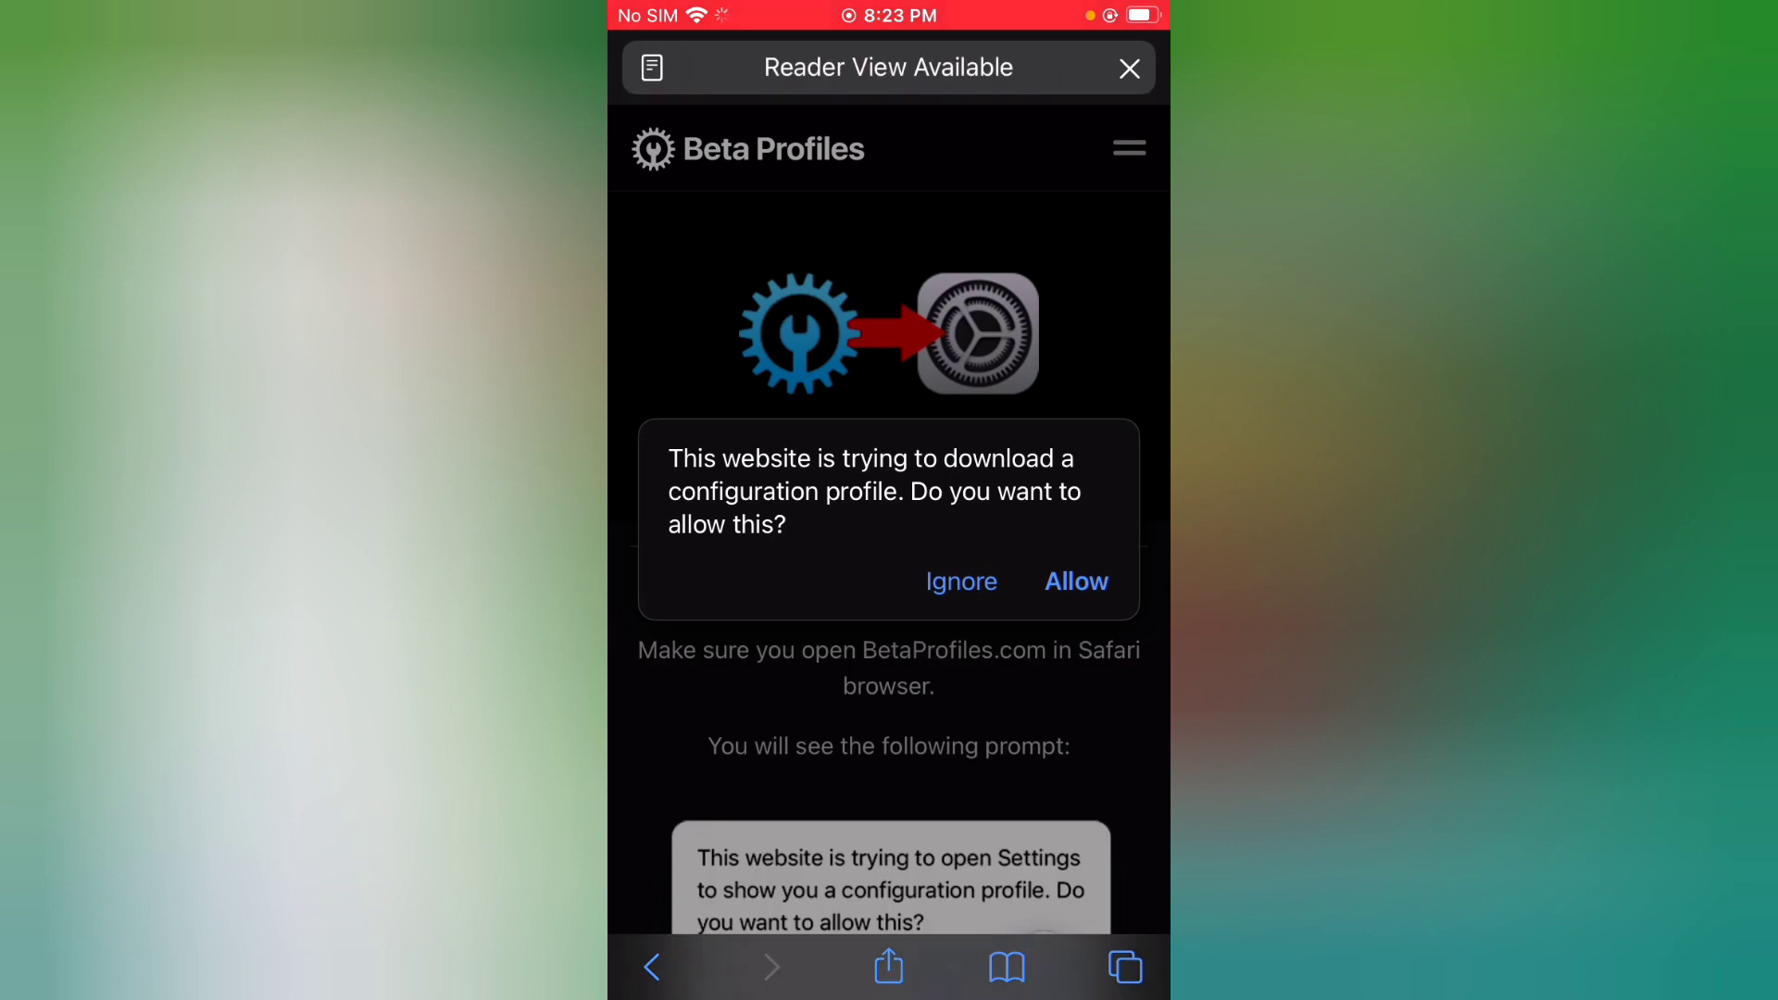
left_click(1077, 580)
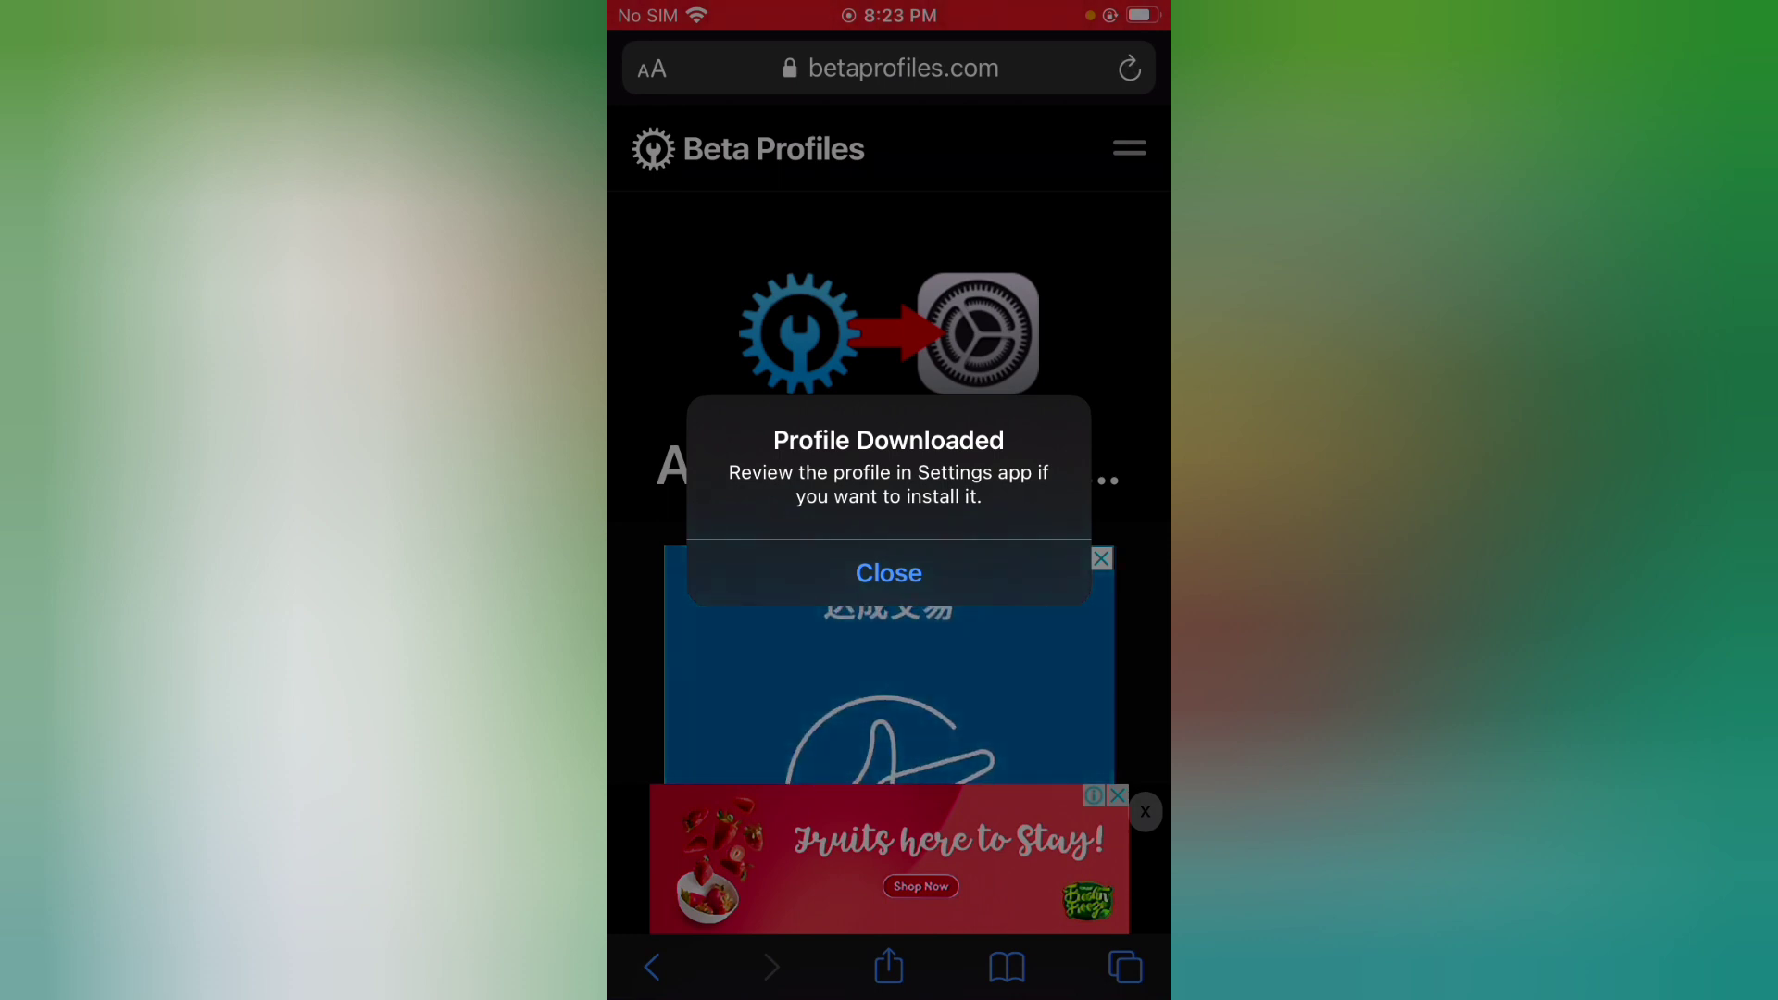
left_click(888, 572)
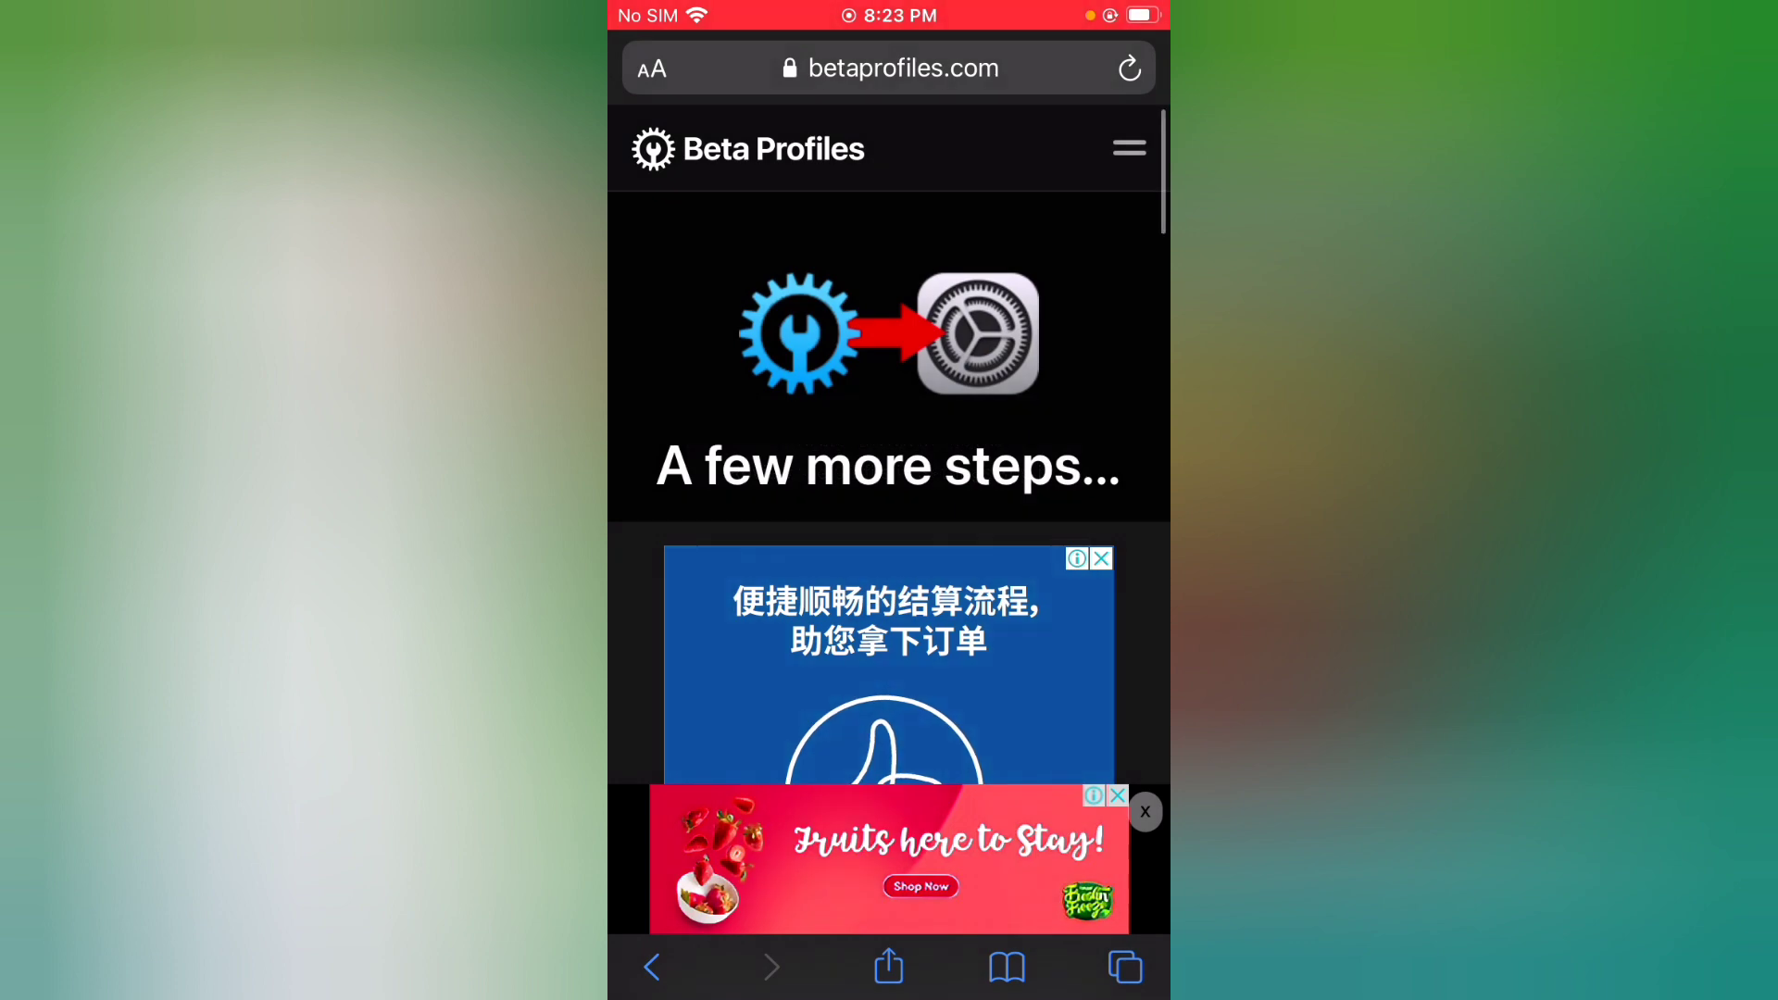
key("super")
Install the downloaded iOS 14 Beta Software Profile with consent, postponing the restart.
left_click(824, 618)
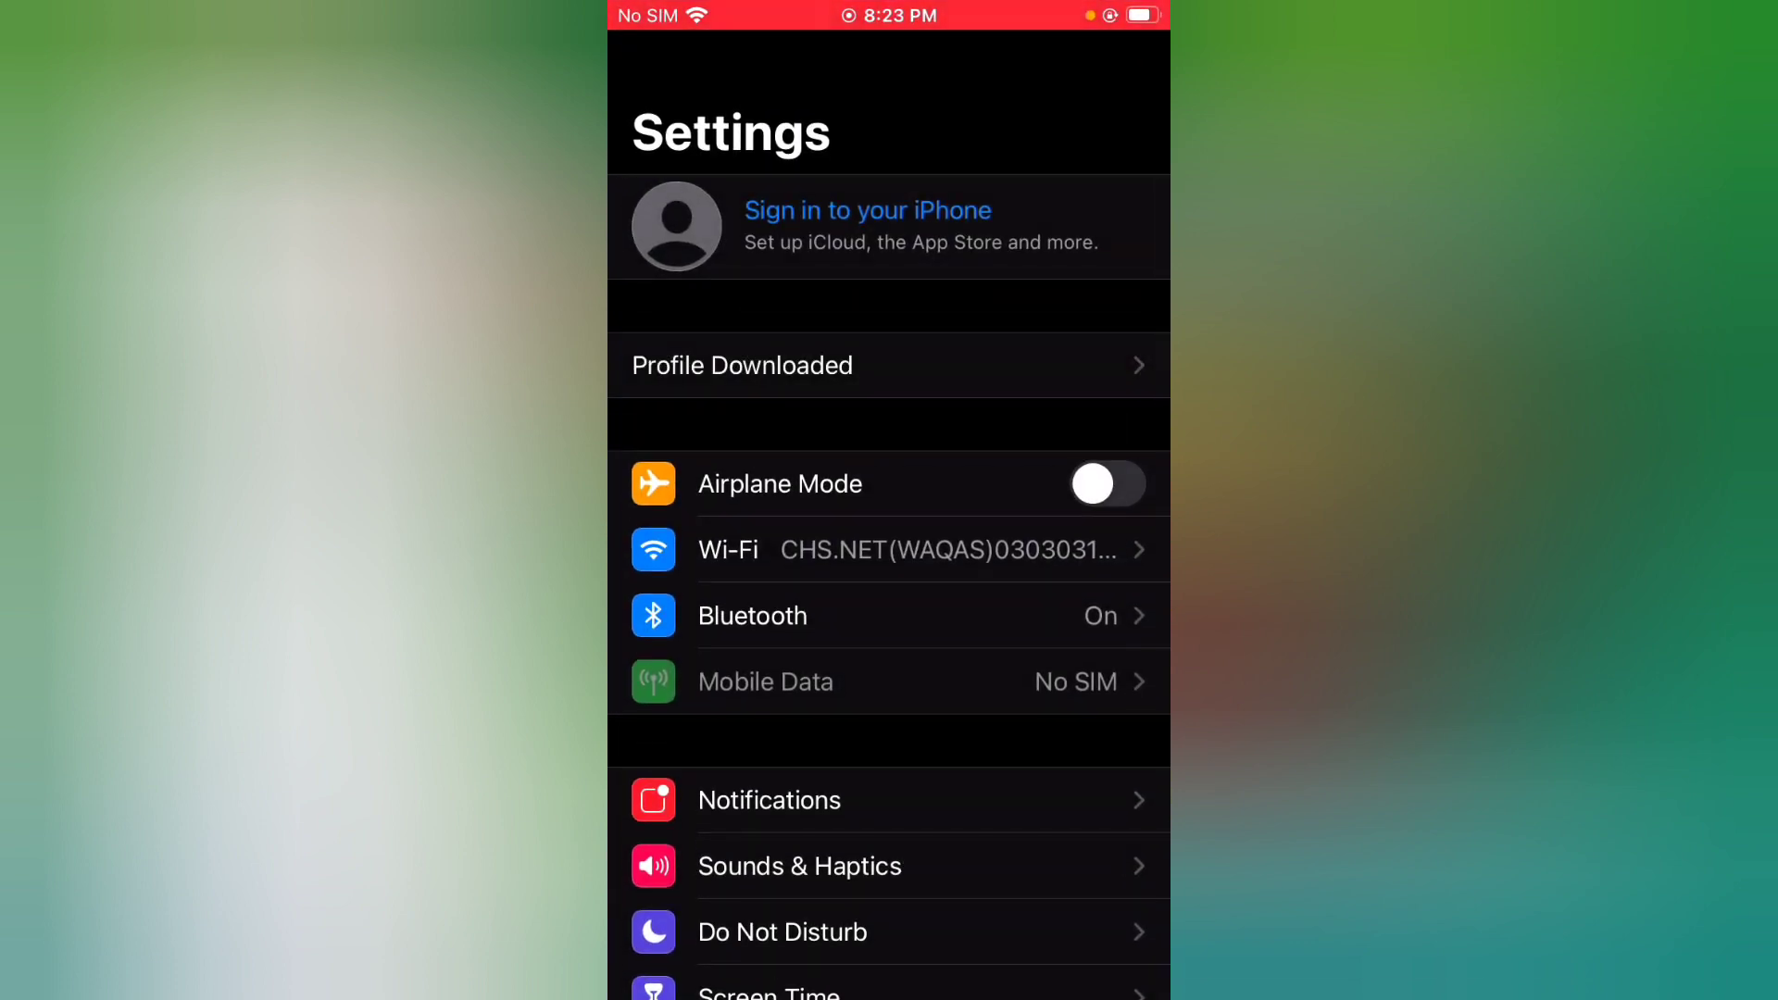
left_click(742, 366)
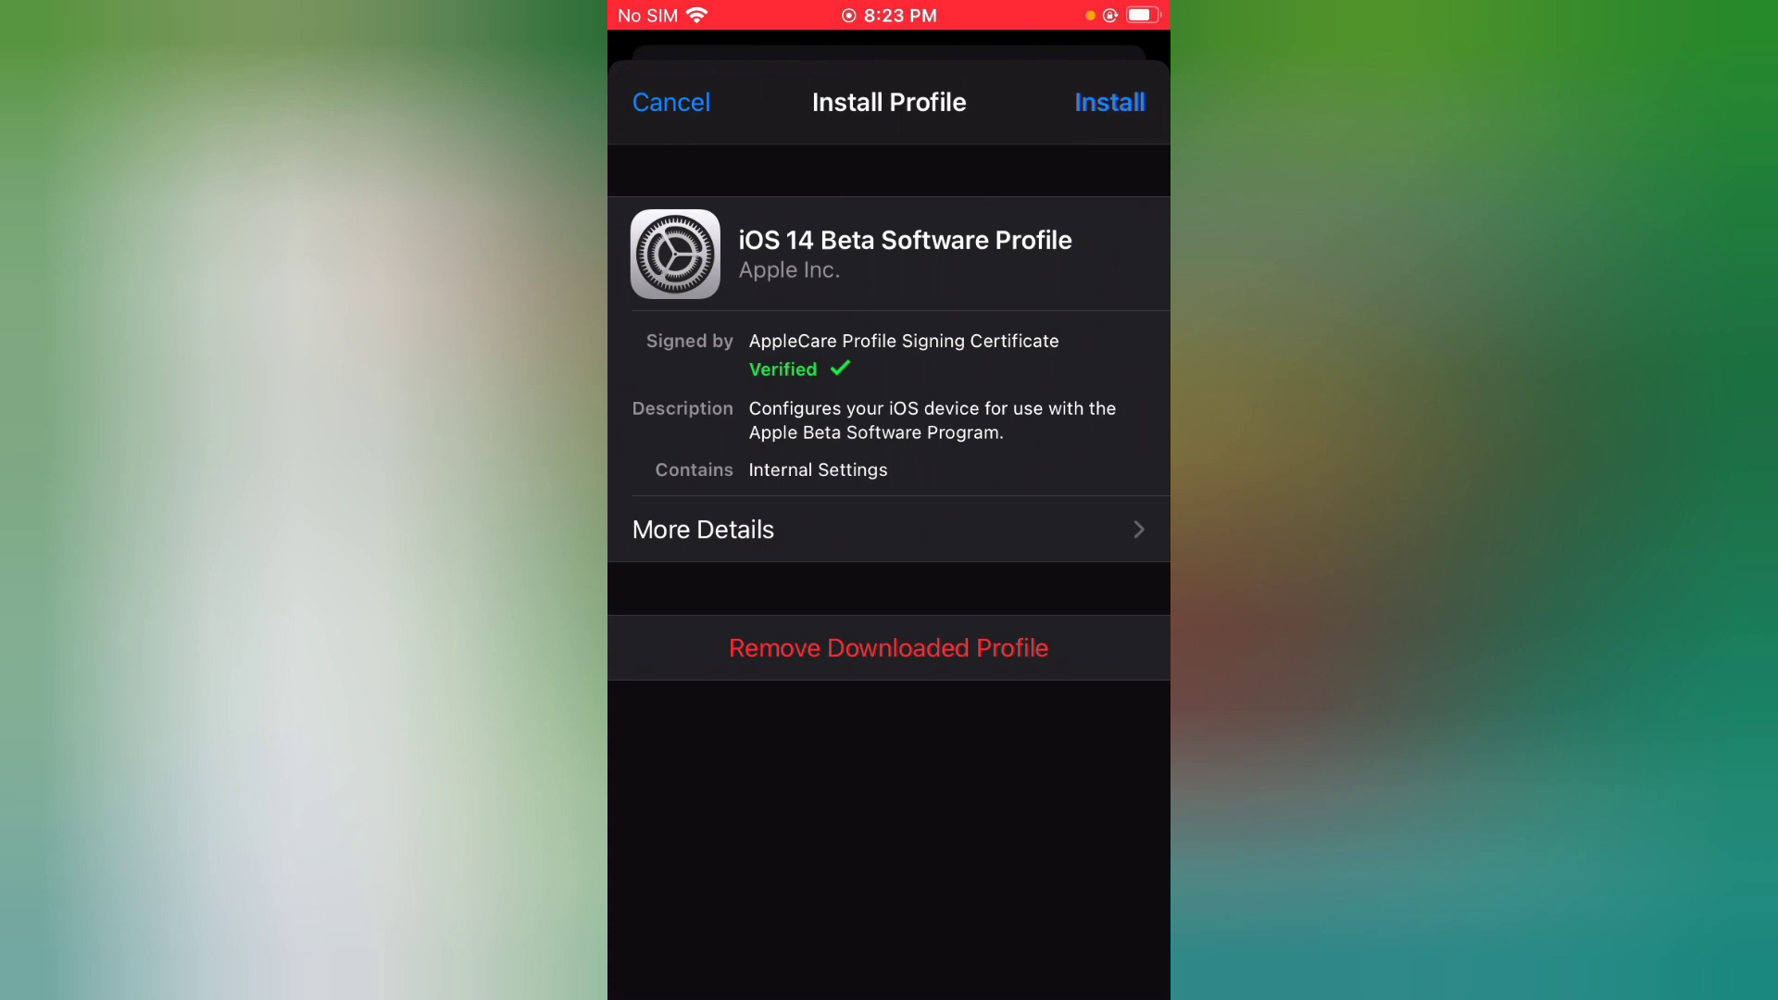
left_click(1110, 102)
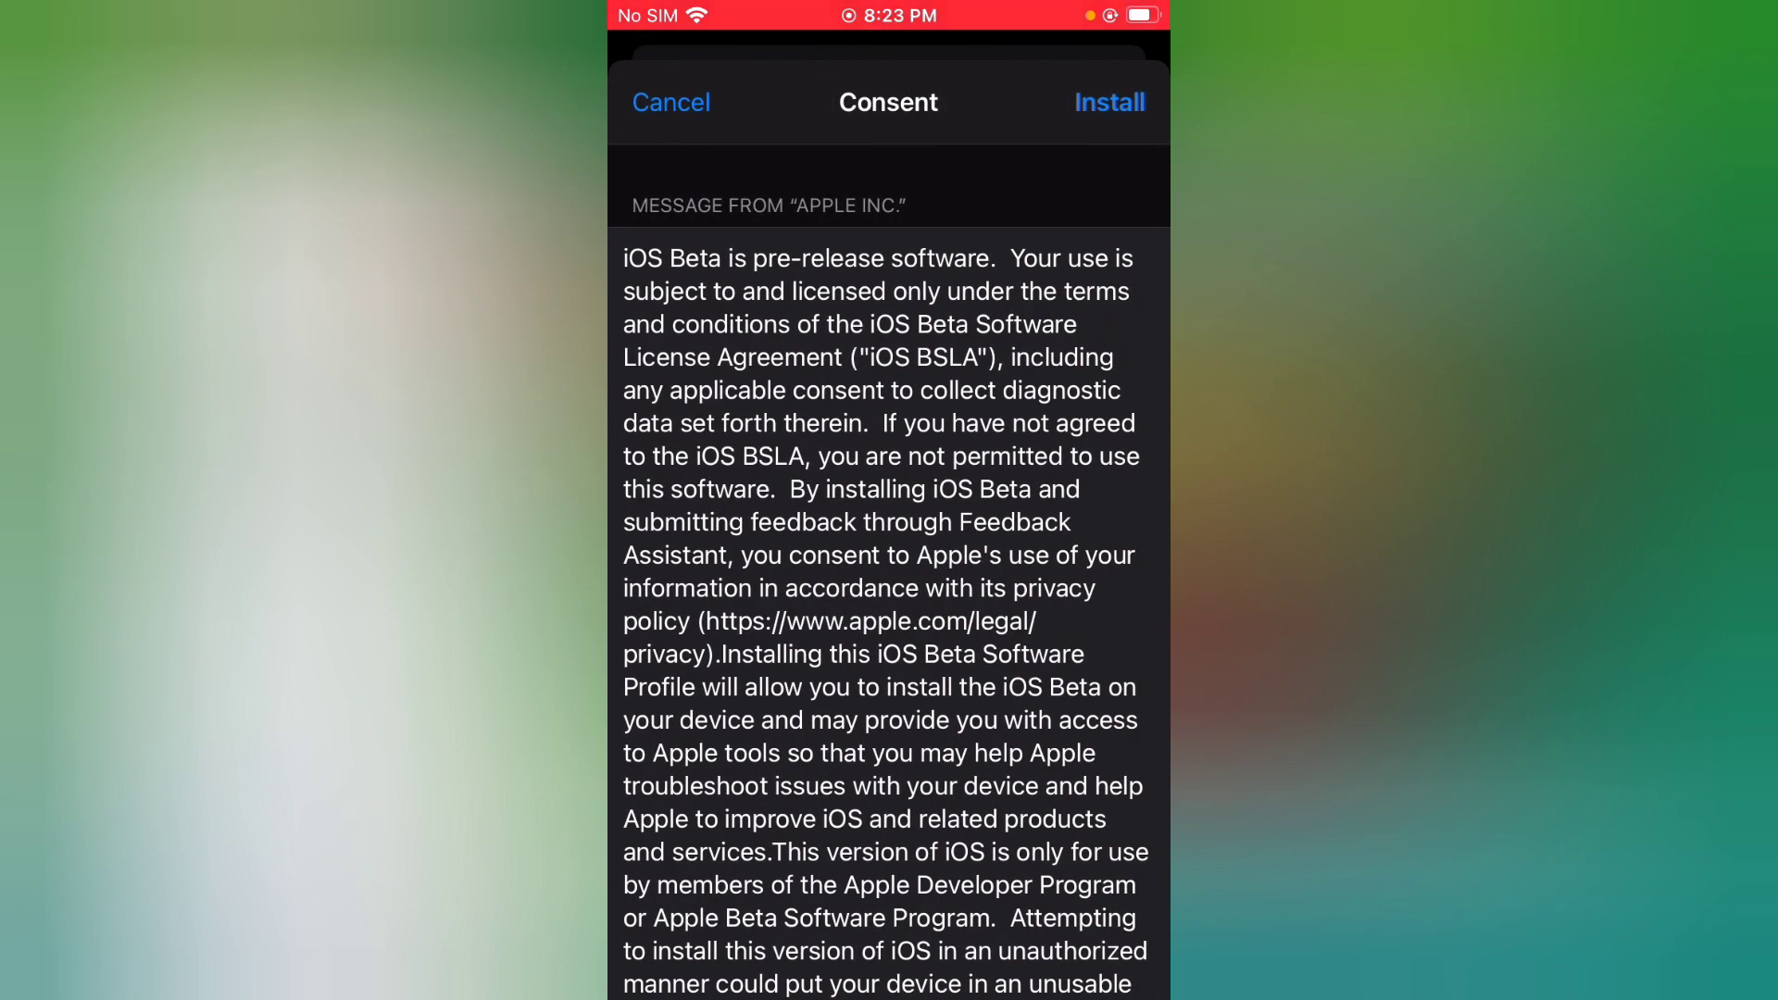
left_click(1111, 102)
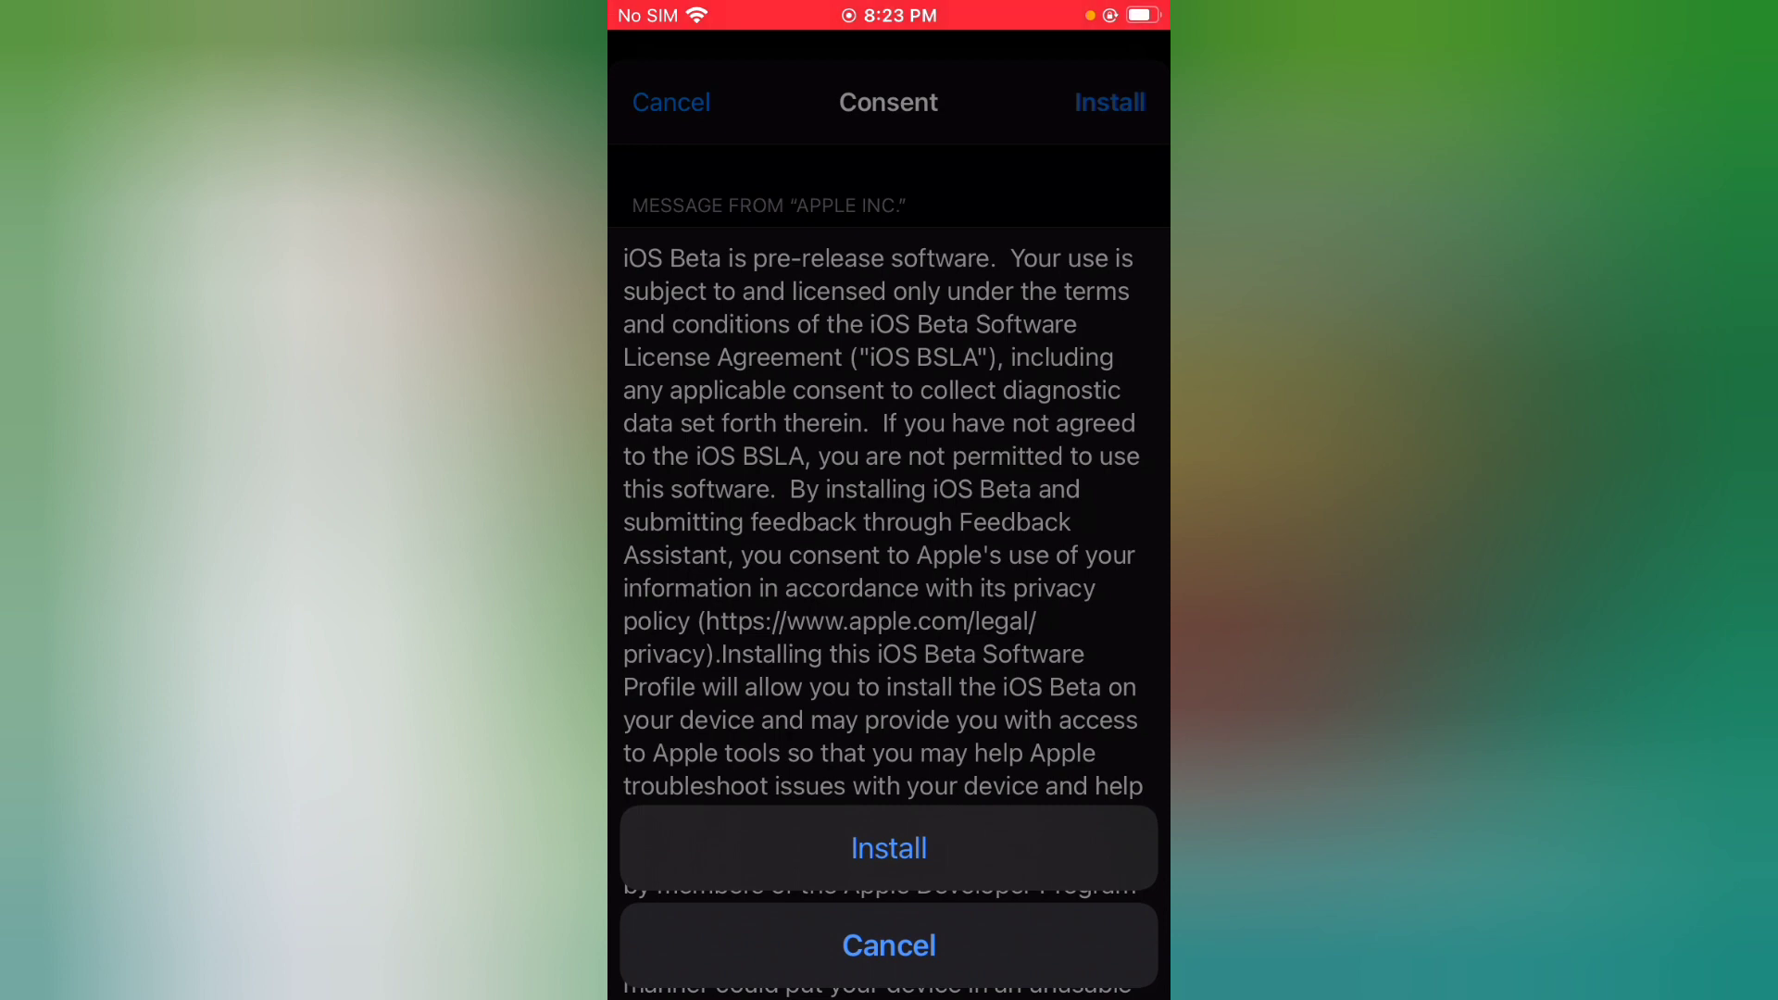
left_click(889, 847)
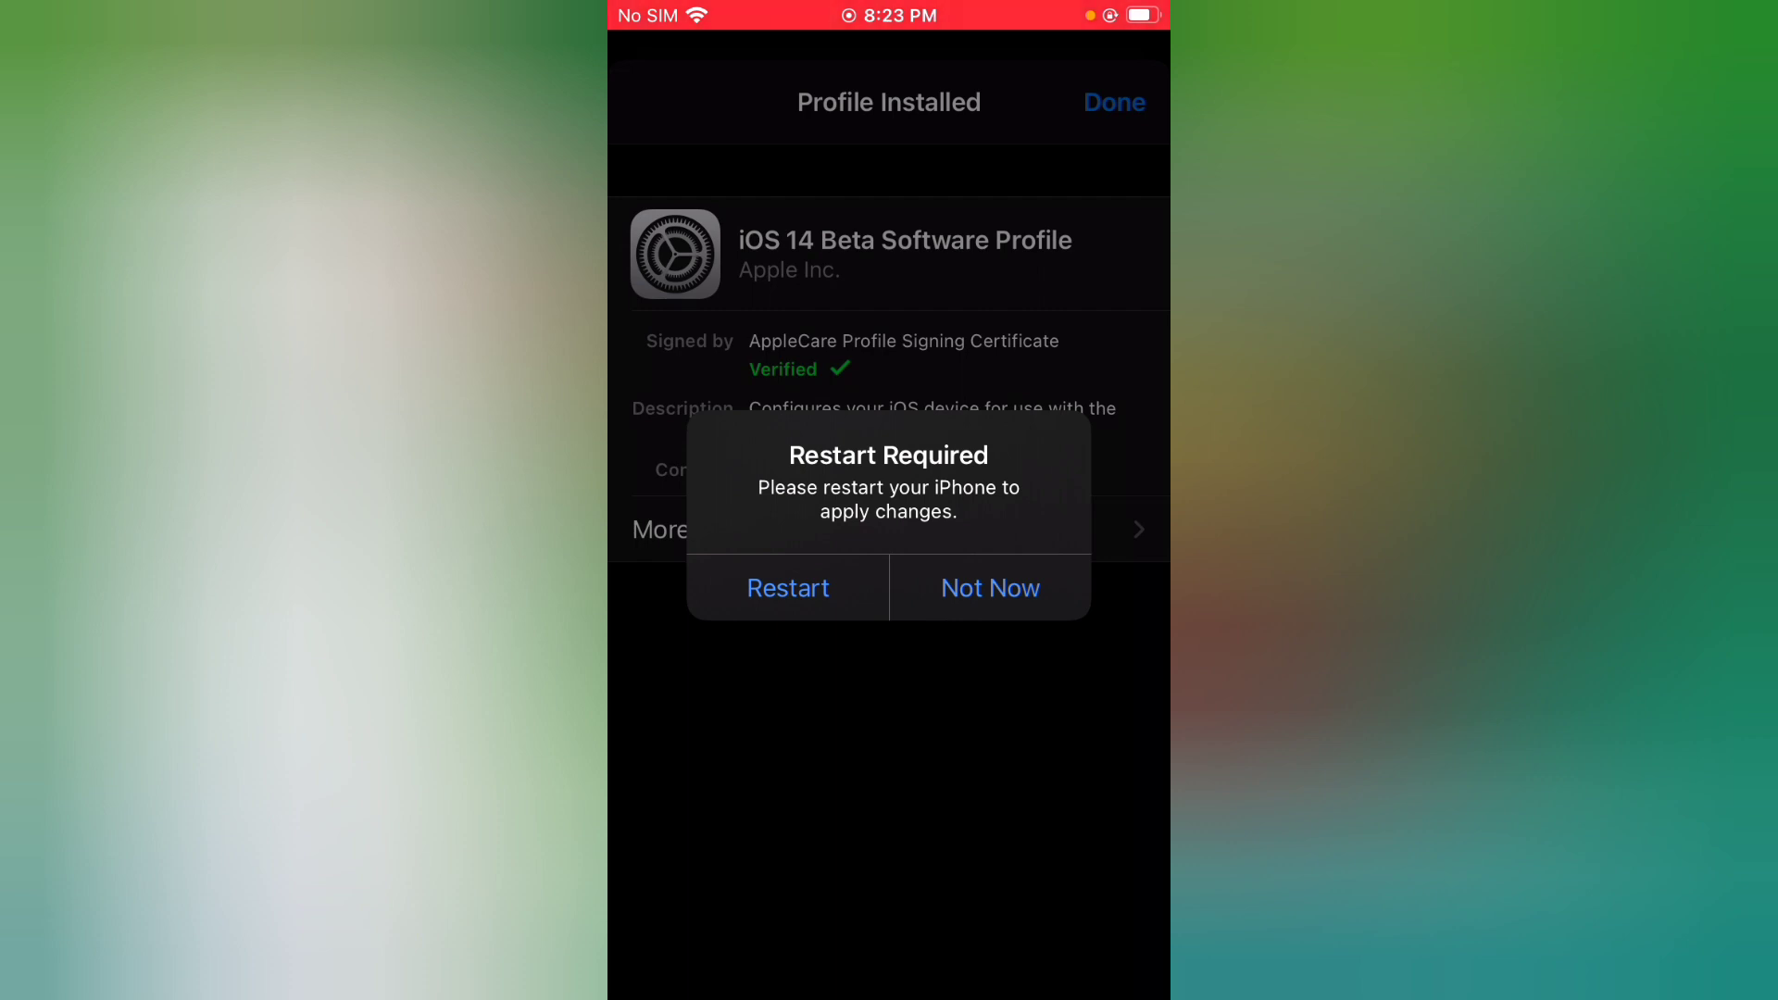
left_click(989, 588)
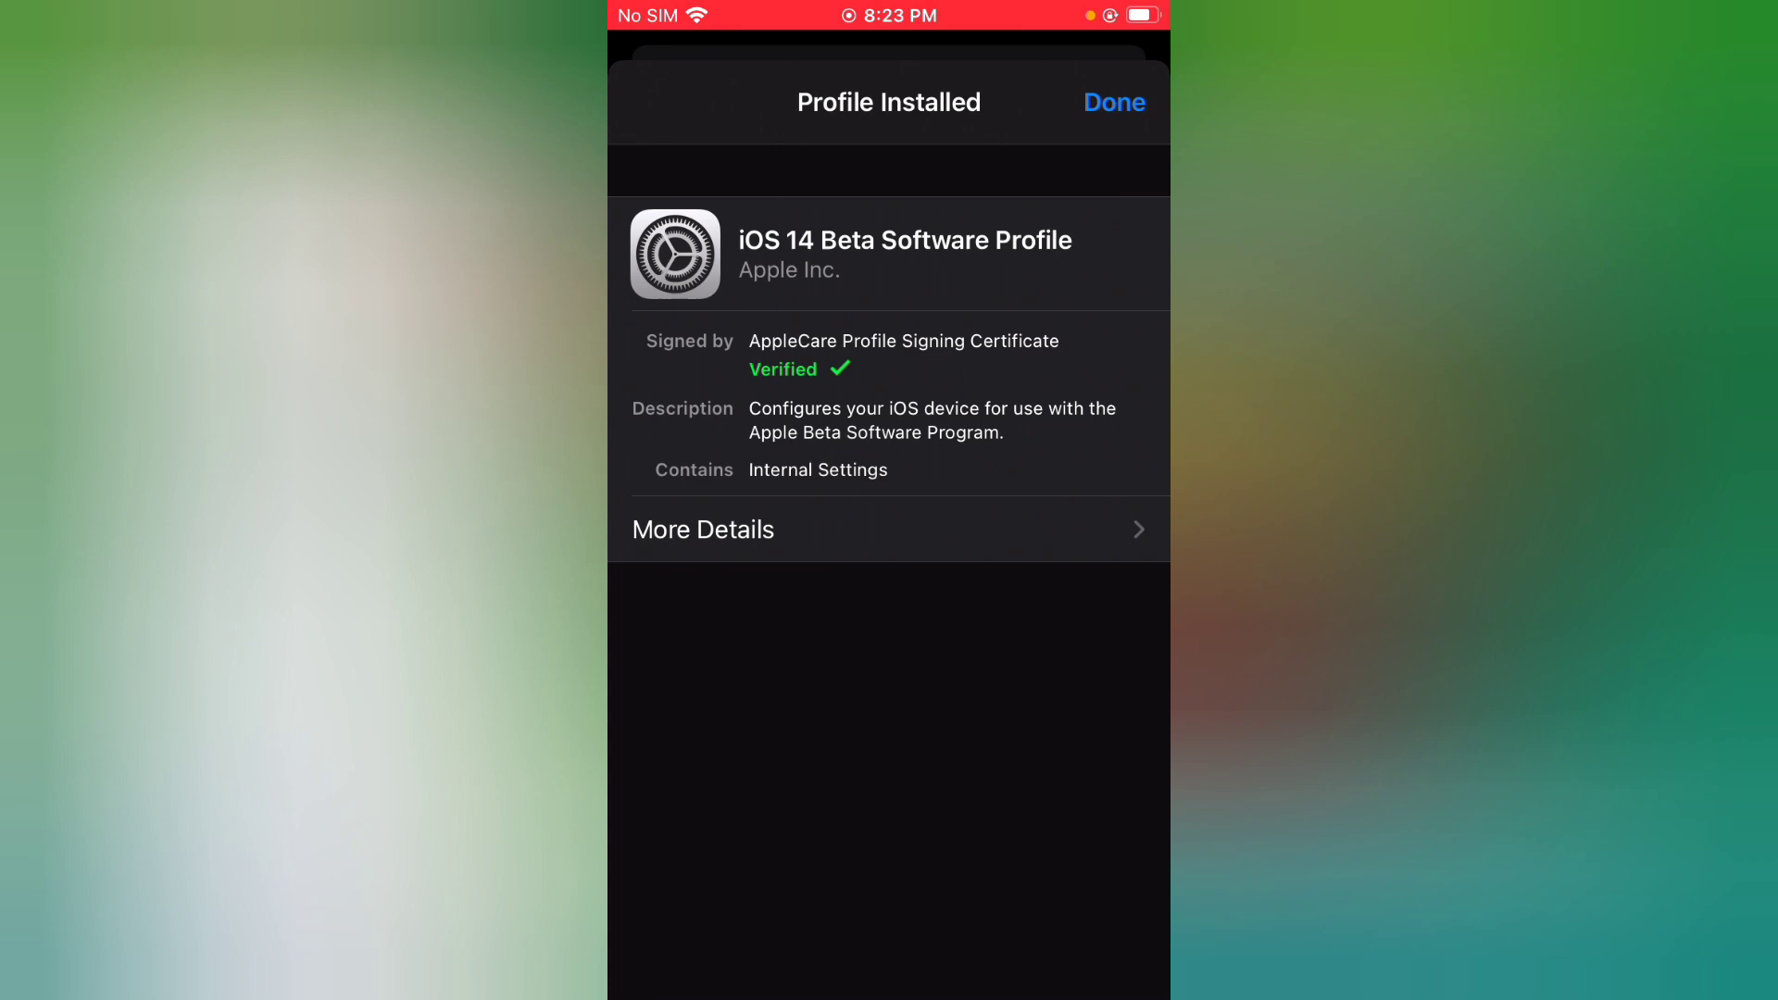
left_click(1115, 102)
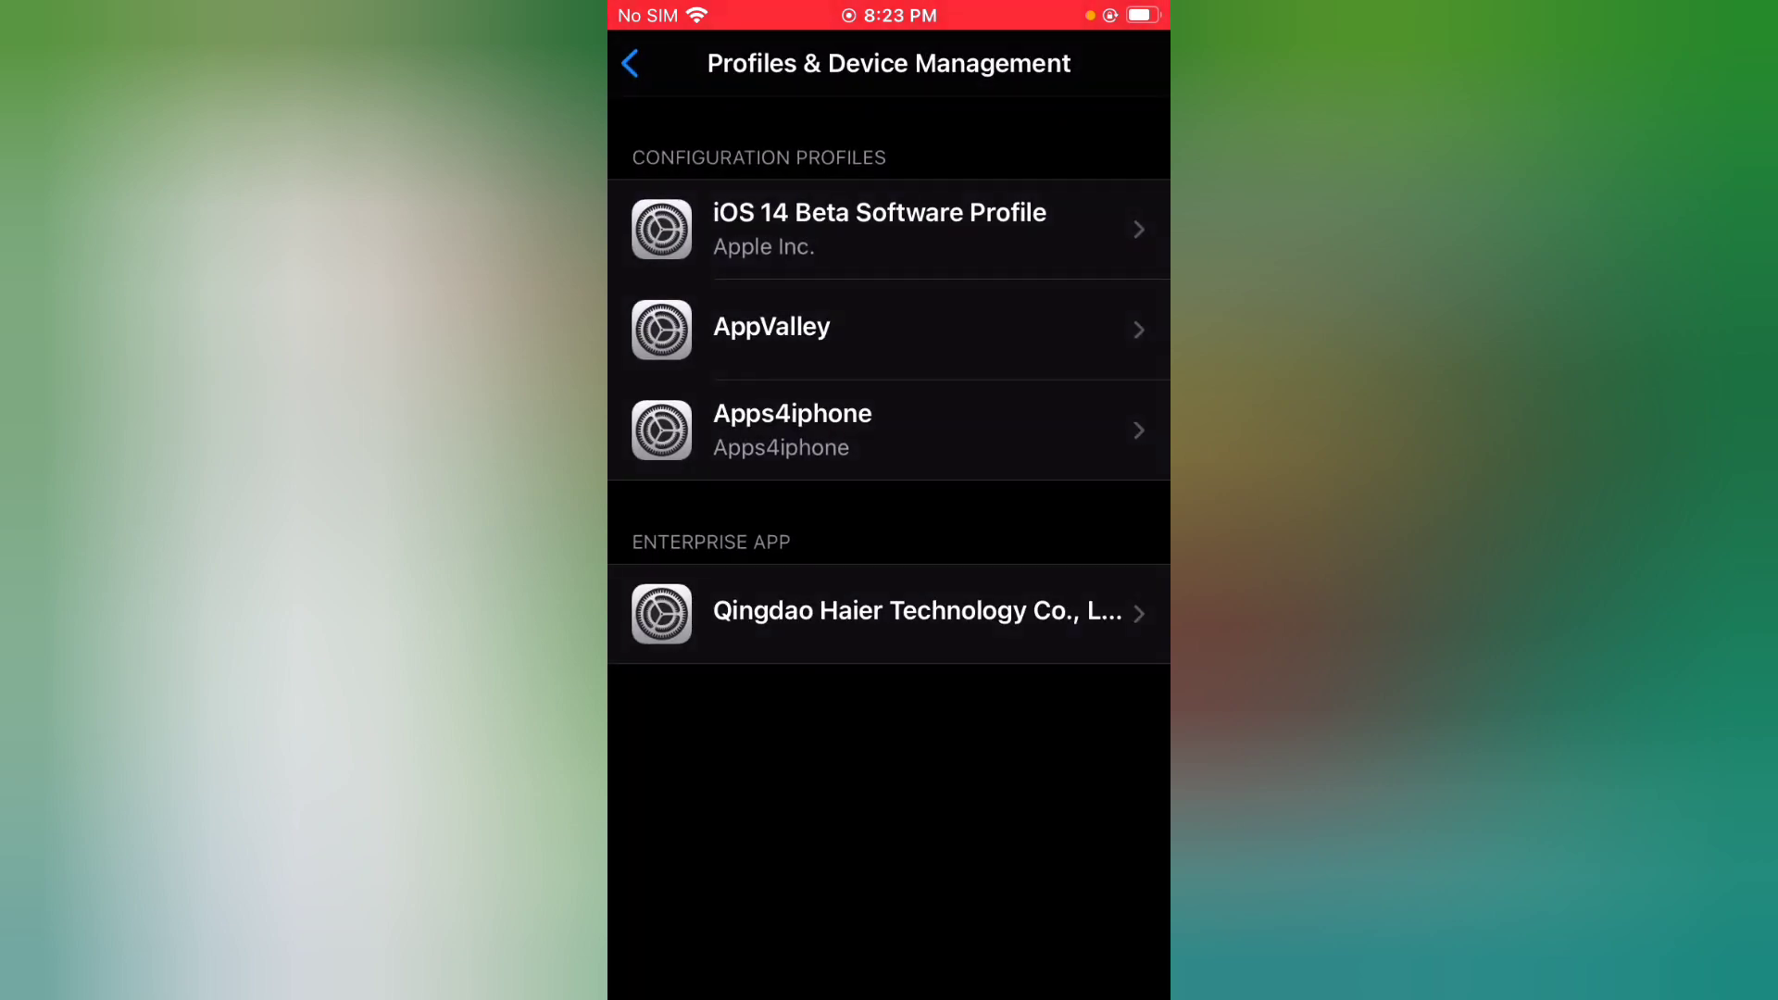
Check General > Software Update until iOS 14.2 Developer Beta 4 (3.82 GB) is offered, then go Home.
key("super")
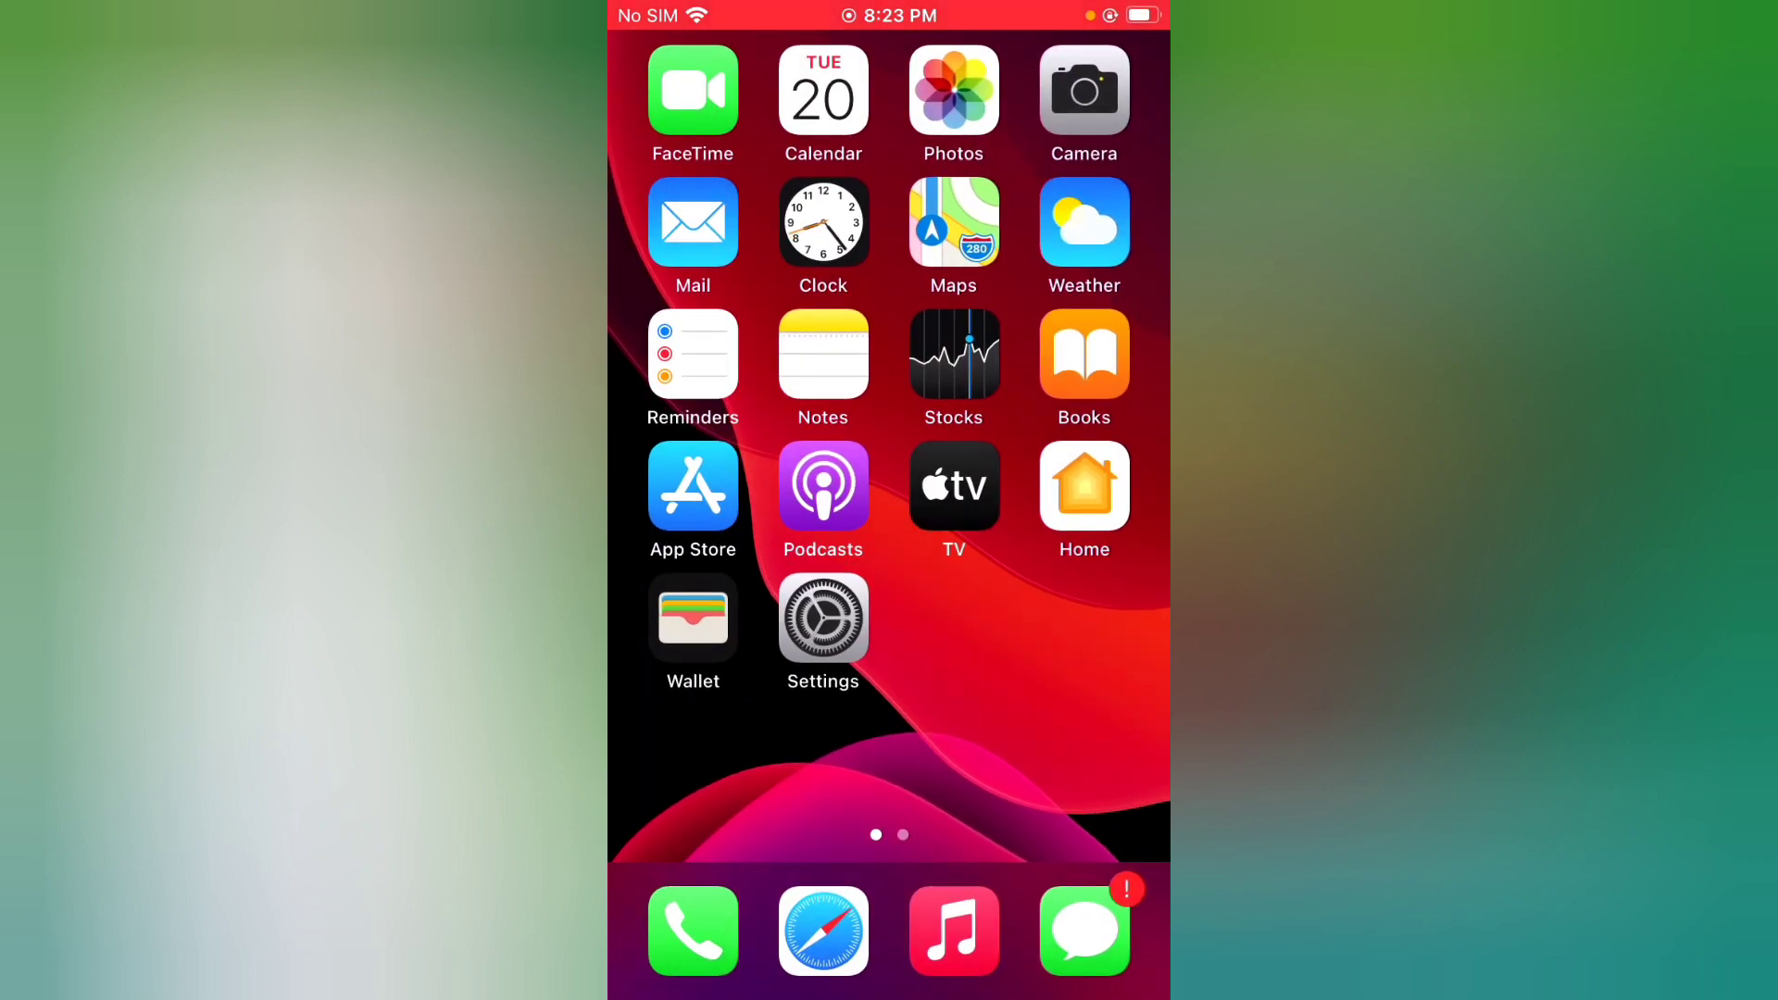
key("super")
key("super")
key("super")
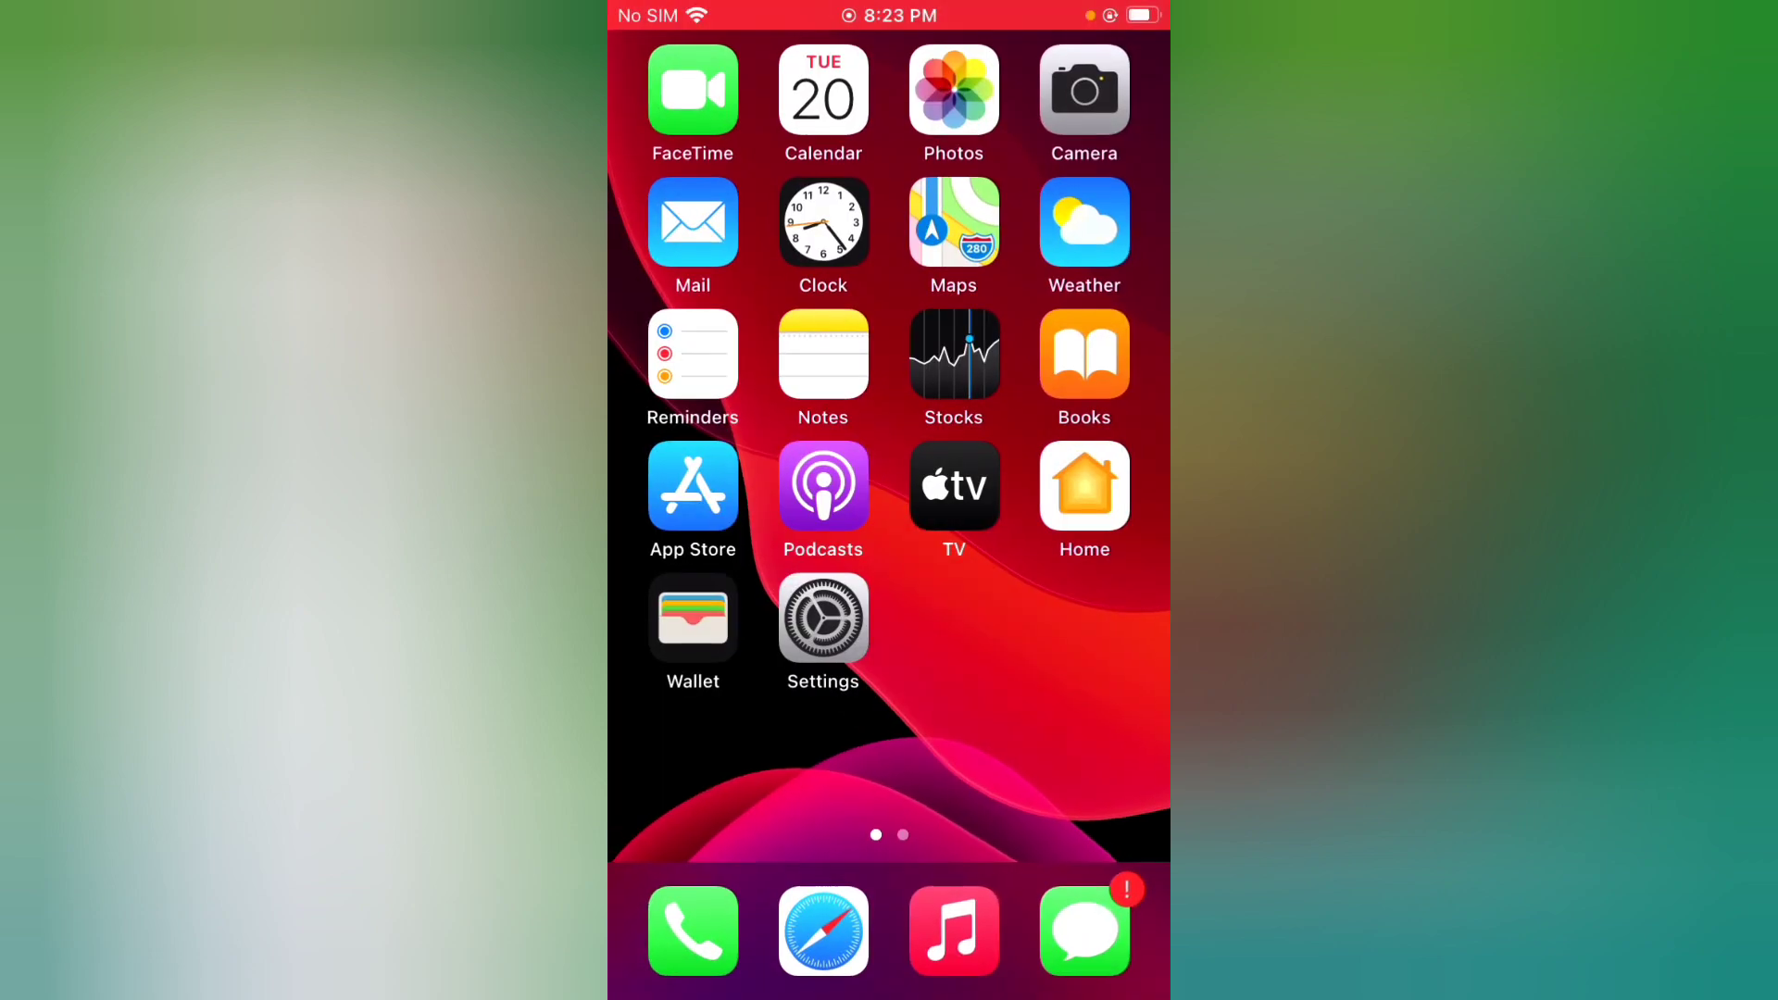
left_click(823, 618)
scroll(889, 557, "down", 5)
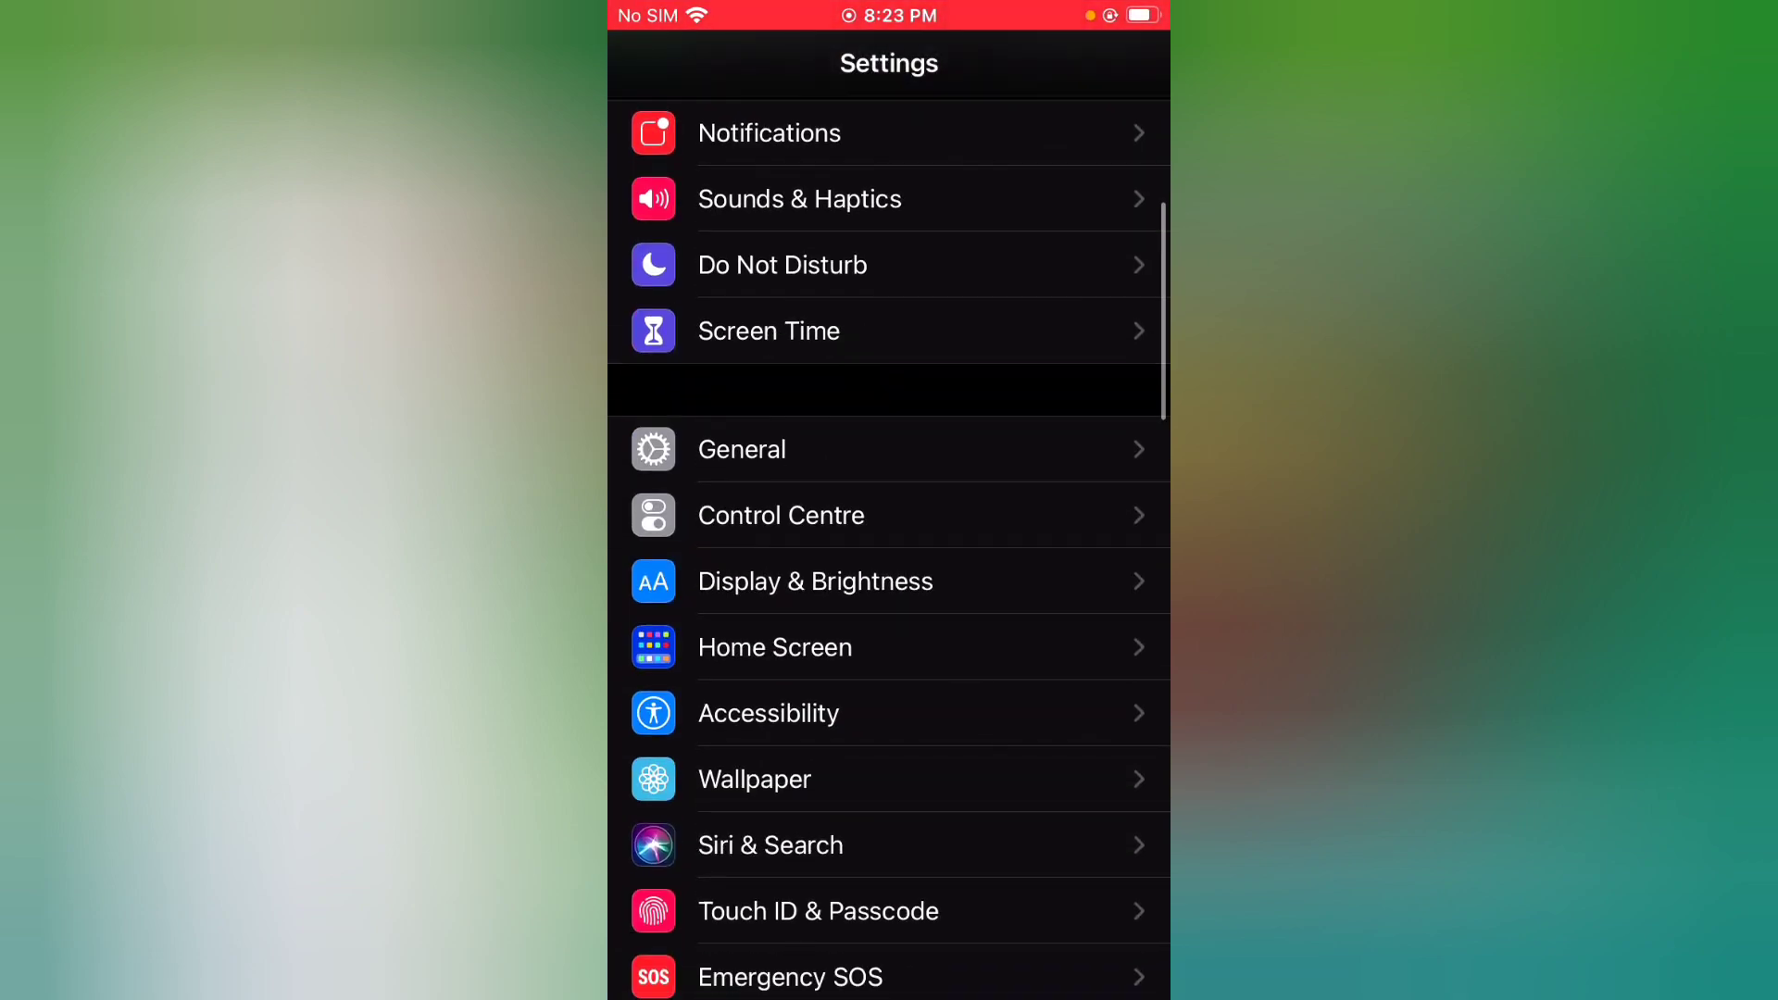
left_click(742, 448)
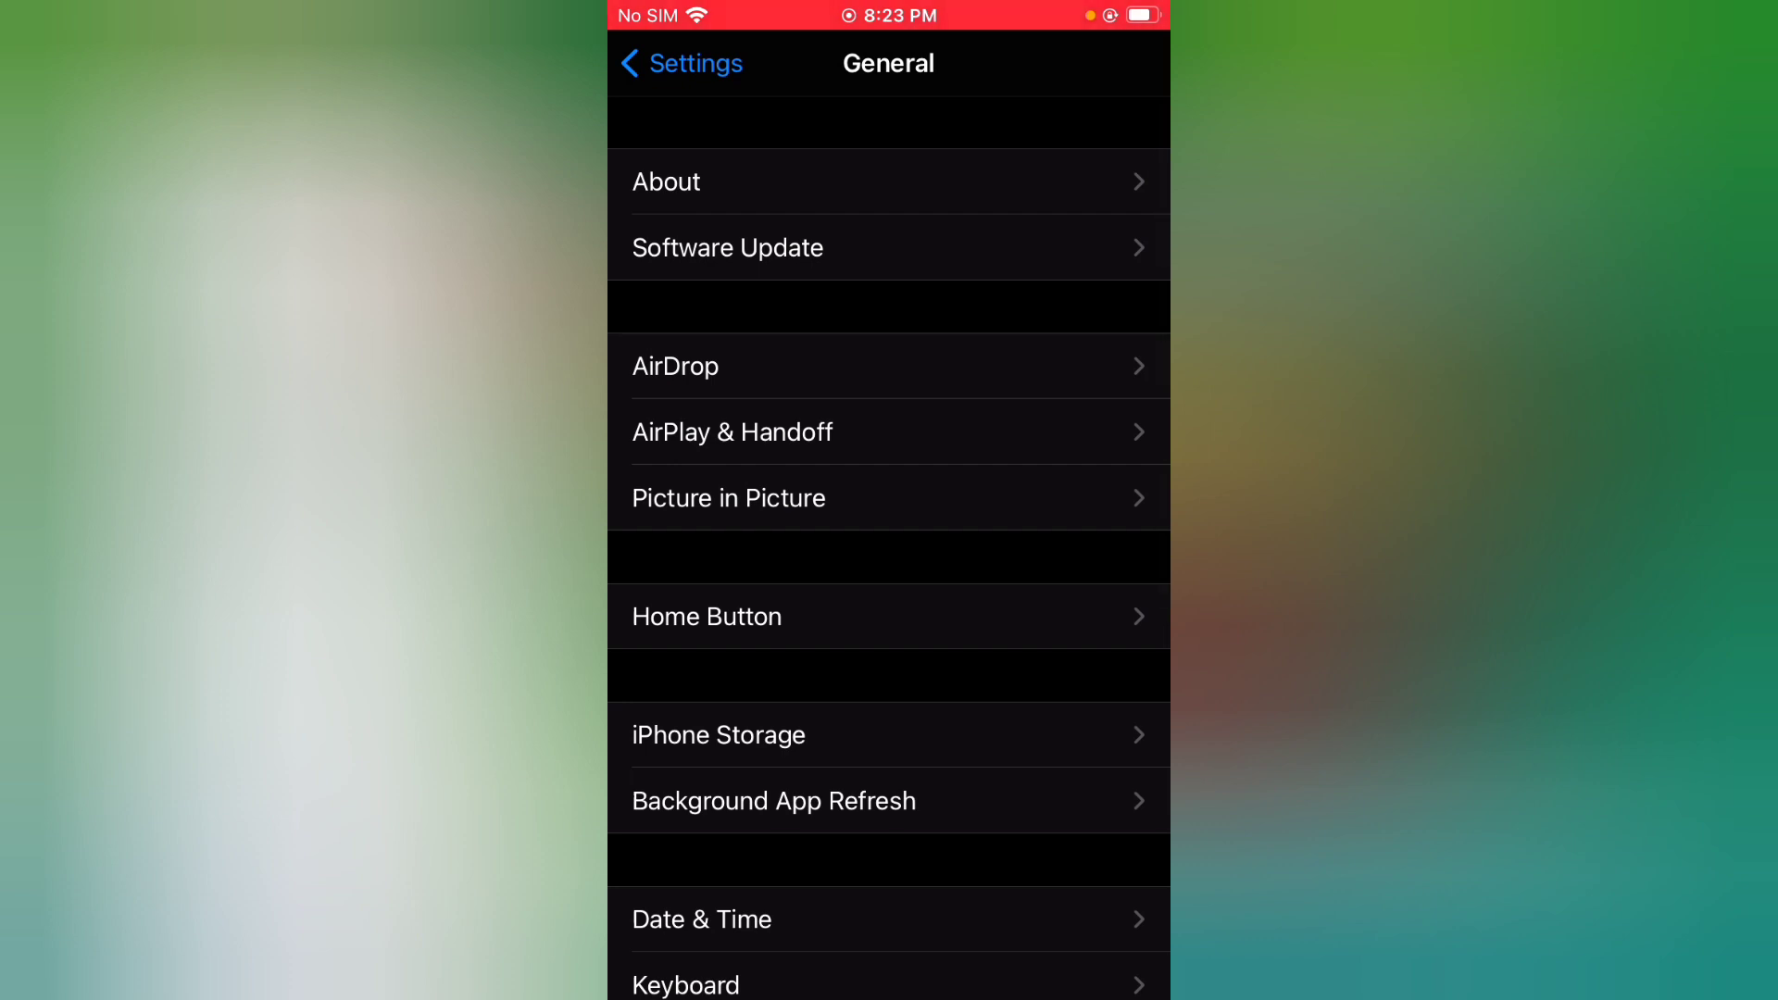
left_click(728, 248)
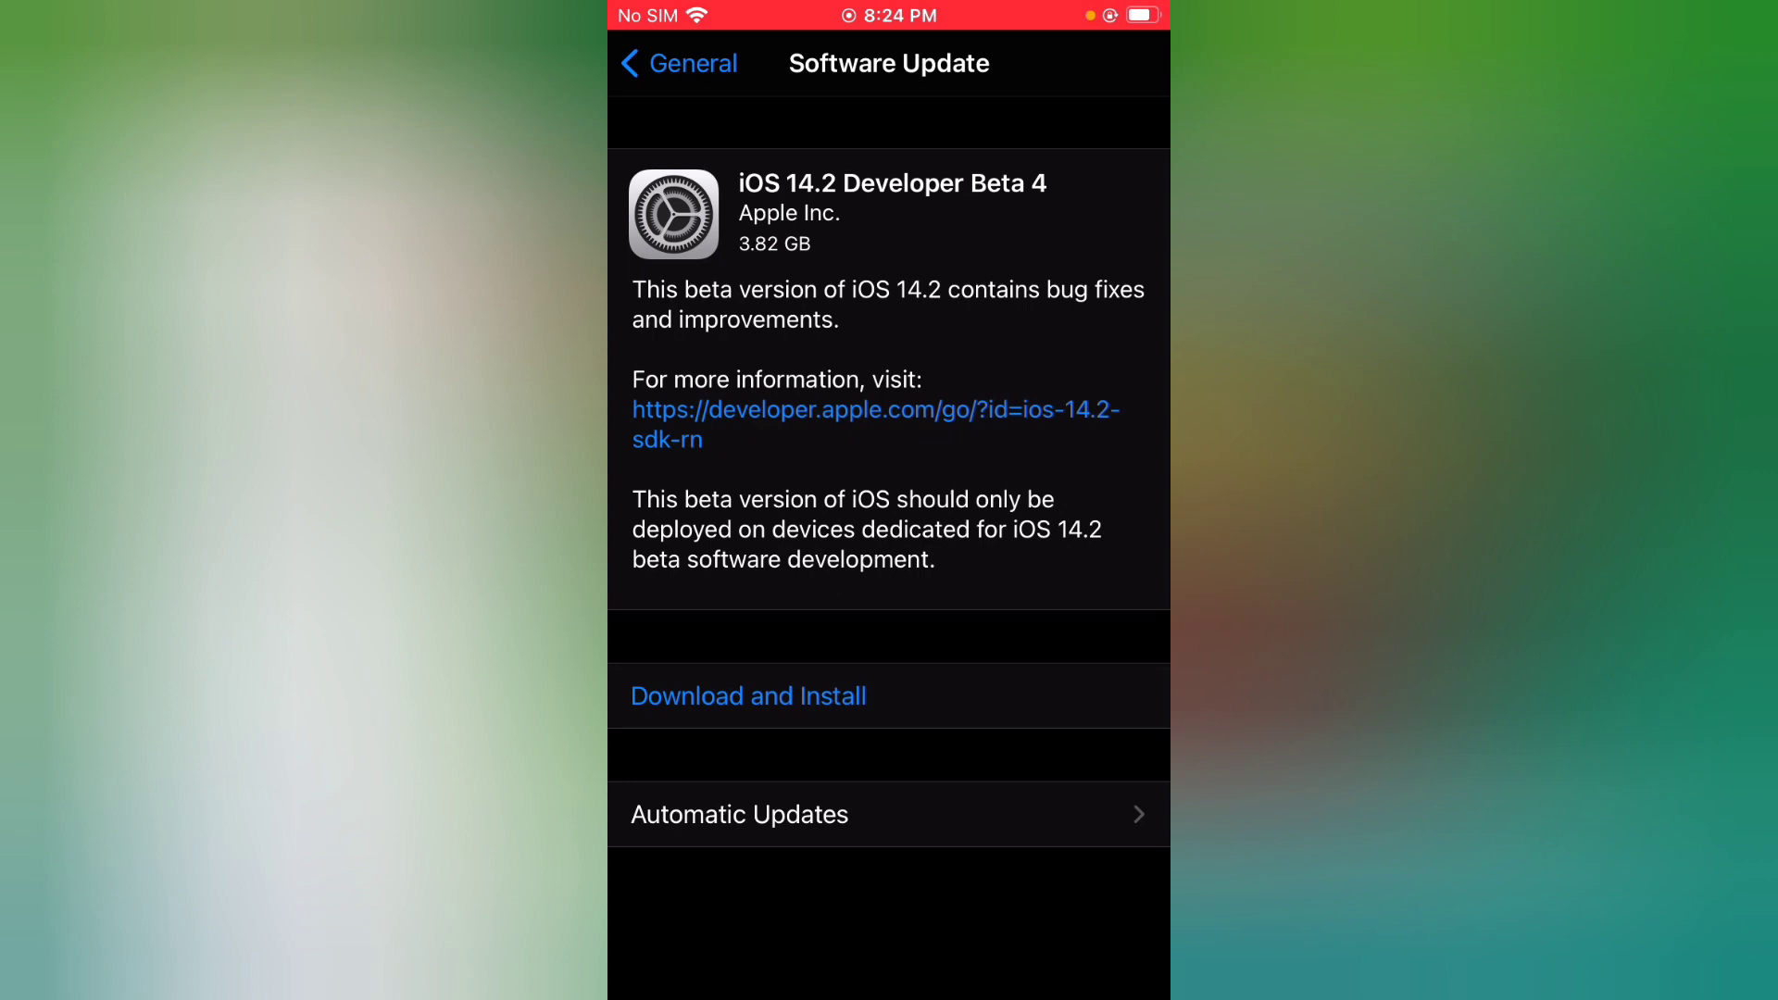
key("super")
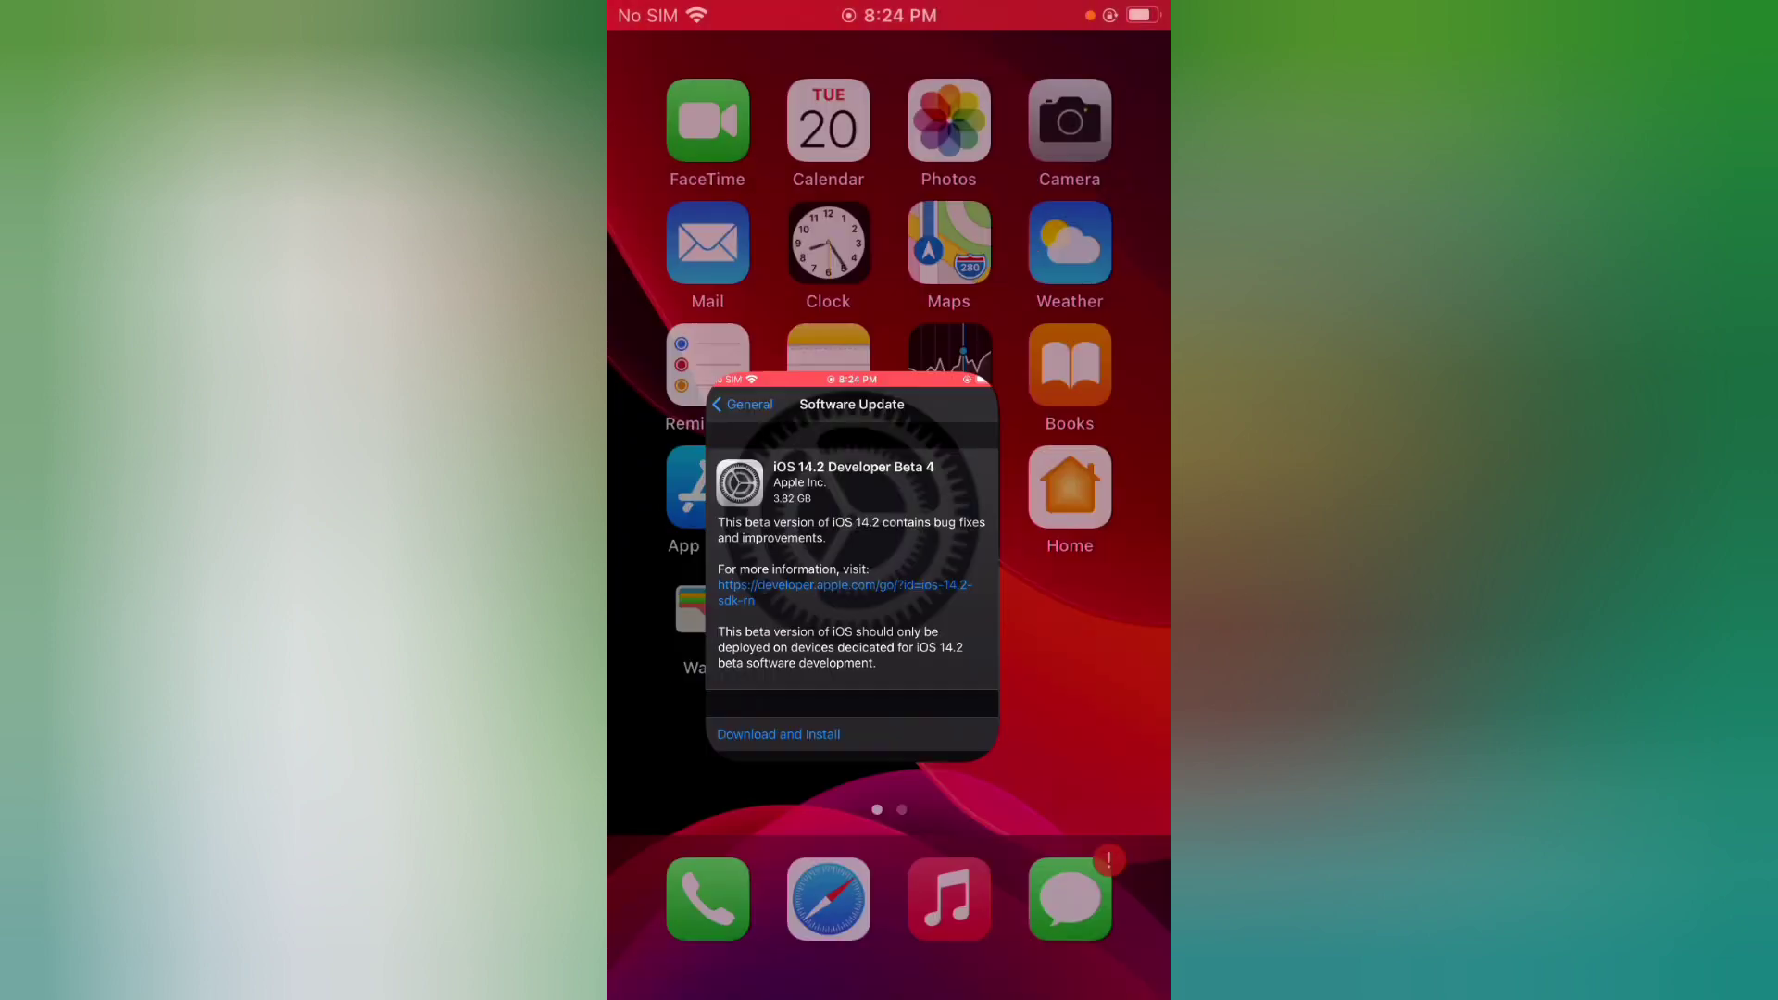